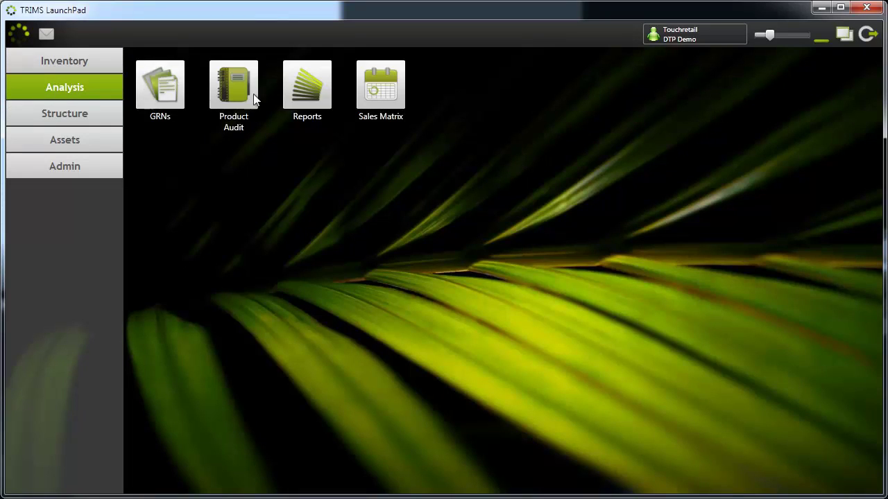
# Step: Open the Financial Summary report and set its time range to start on 01/04/2014
pyautogui.click(308, 97)
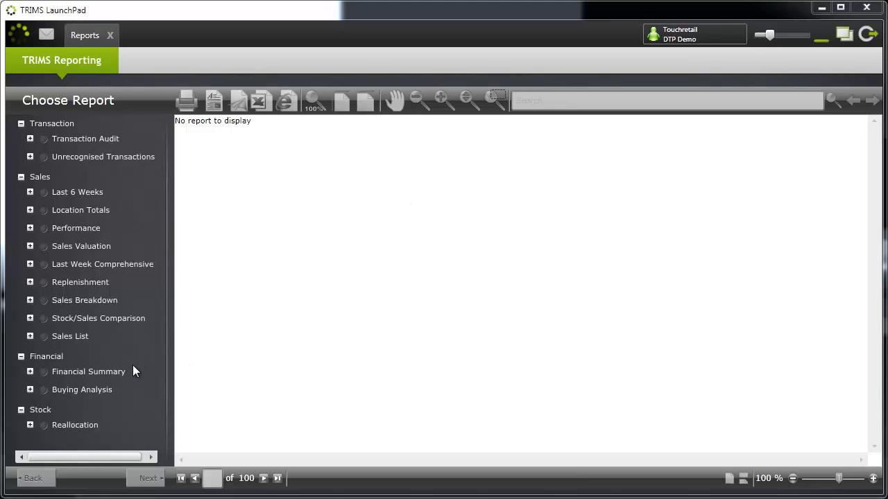
pyautogui.doubleClick(71, 372)
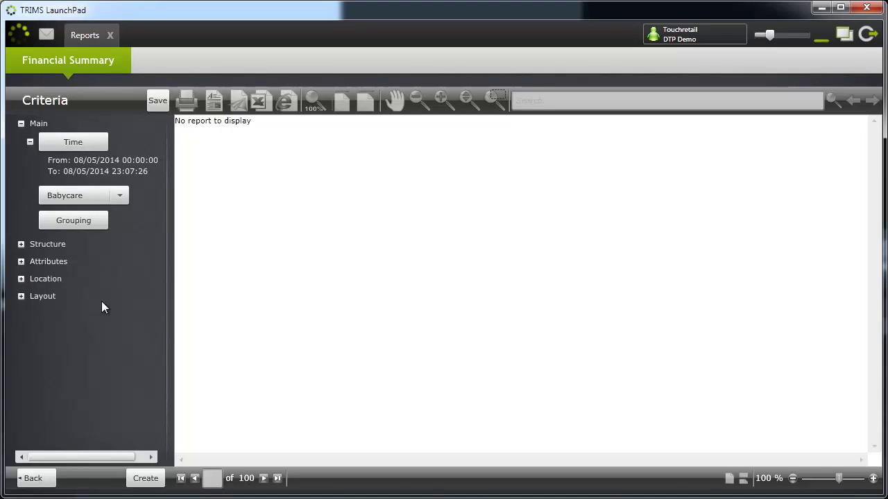
pyautogui.click(71, 143)
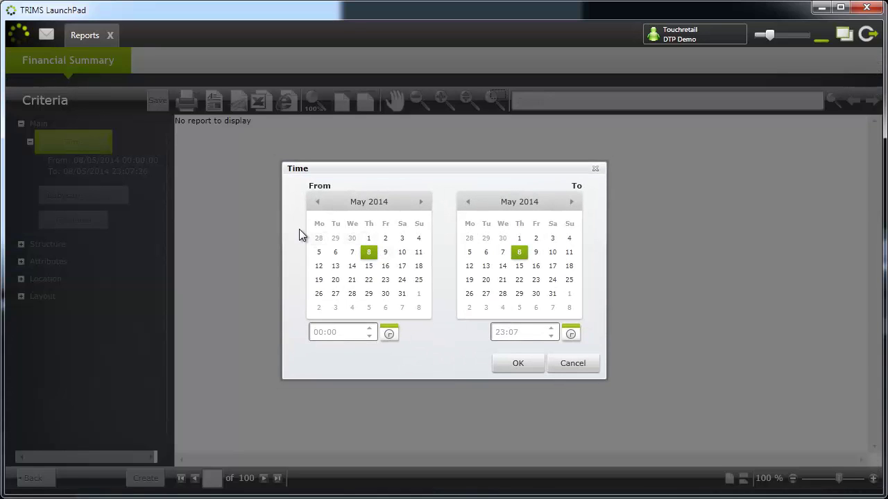
pyautogui.click(316, 201)
pyautogui.click(337, 240)
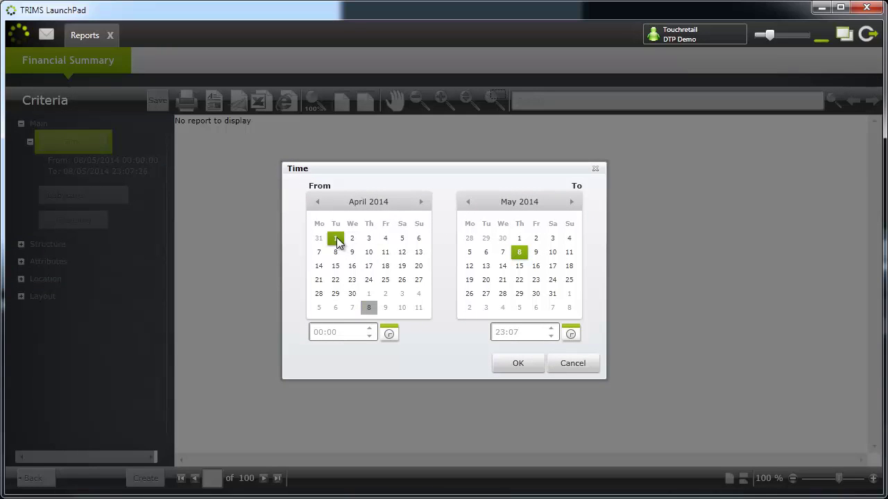
pyautogui.click(523, 364)
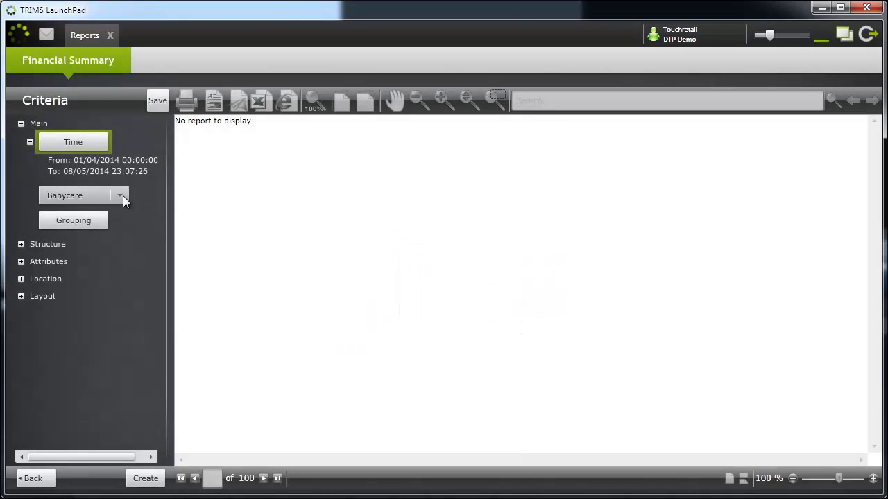
# Step: Create the report for the Fashion 2 system, grouped by Description
pyautogui.click(120, 196)
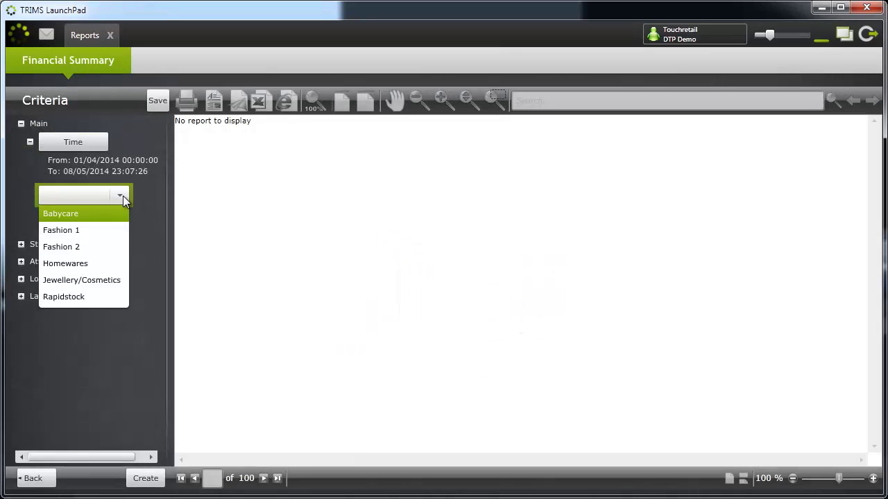
pyautogui.click(75, 247)
pyautogui.click(78, 225)
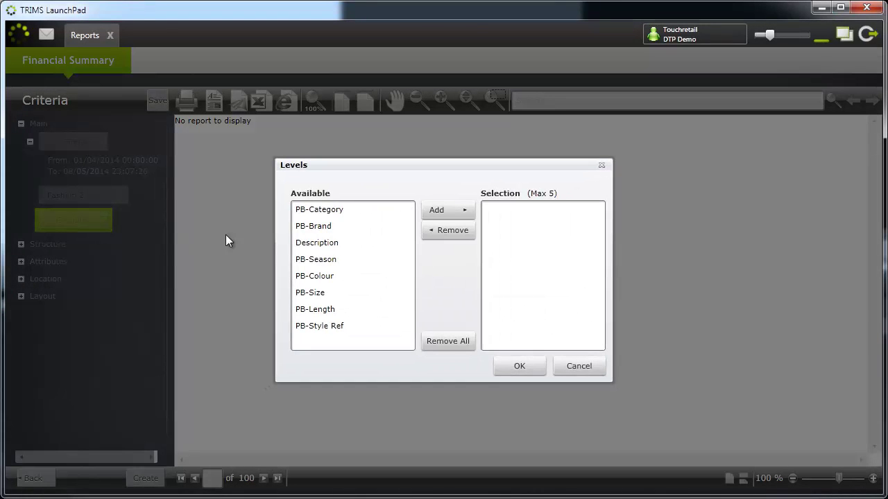
pyautogui.click(310, 245)
pyautogui.click(519, 368)
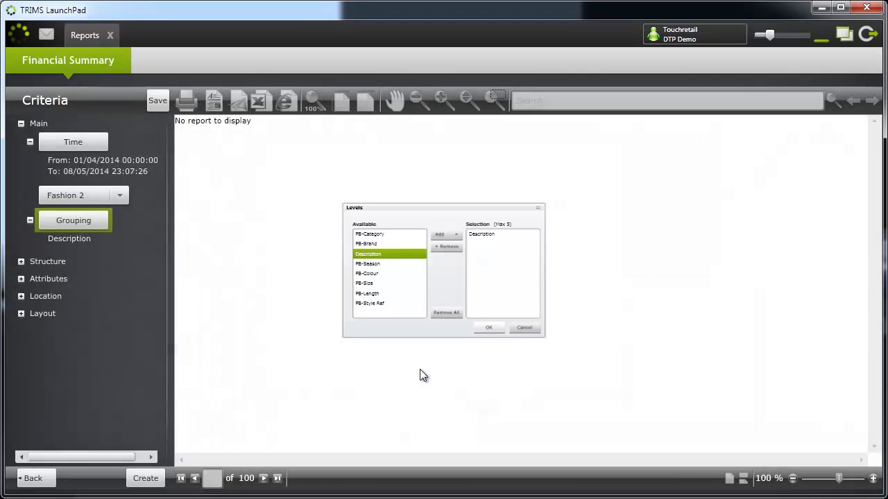
pyautogui.click(146, 479)
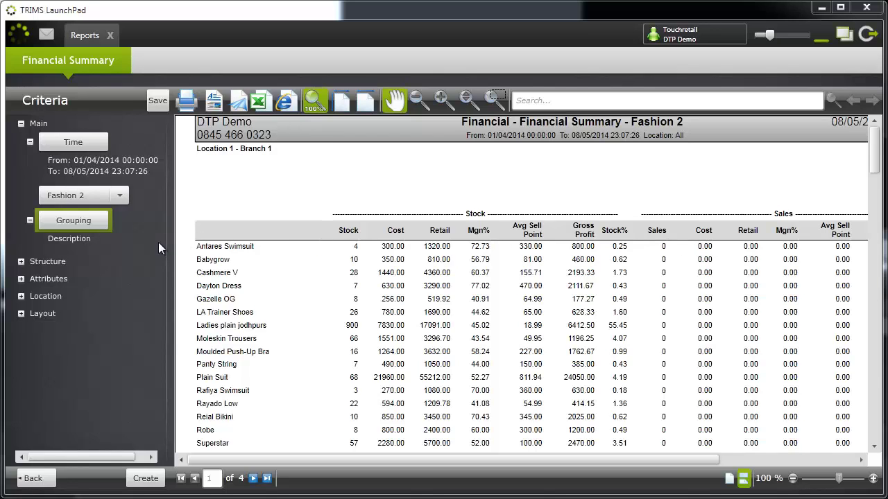
# Step: Shrink the criteria pane to widen the report view and look through the report's first pages
pyautogui.moveTo(171, 245); pyautogui.dragTo(21, 248)
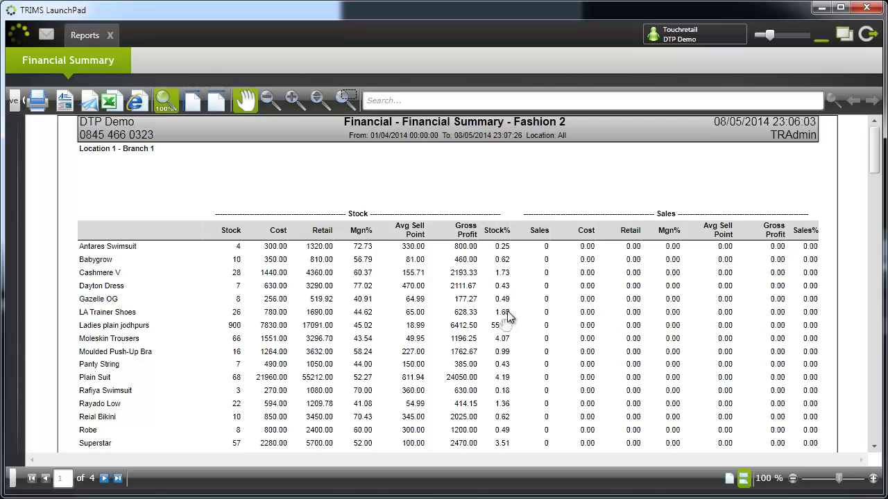
pyautogui.scroll(-10, 506, 312)
pyautogui.scroll(-10, 506, 315)
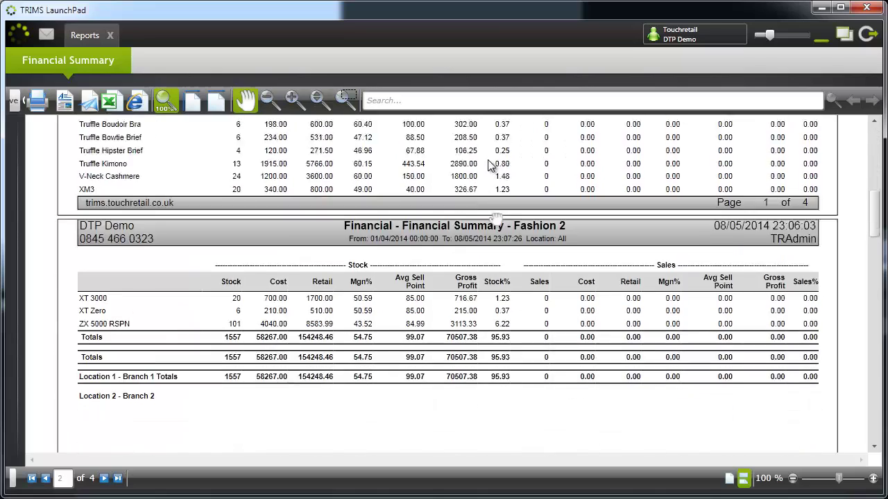
pyautogui.moveTo(479, 233); pyautogui.dragTo(472, 111)
pyautogui.moveTo(448, 312); pyautogui.dragTo(439, 131)
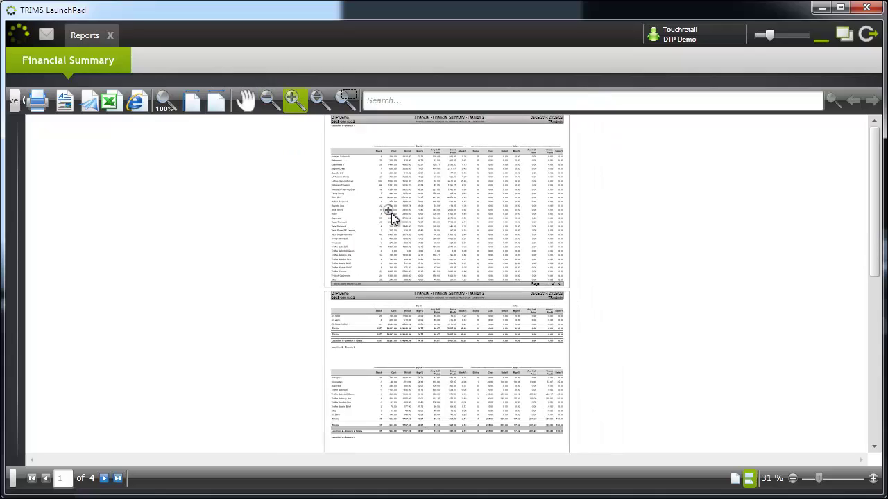
# Step: Zoom in on the first page of the report to 90%
pyautogui.click(391, 213)
pyautogui.click(391, 213)
pyautogui.click(391, 213)
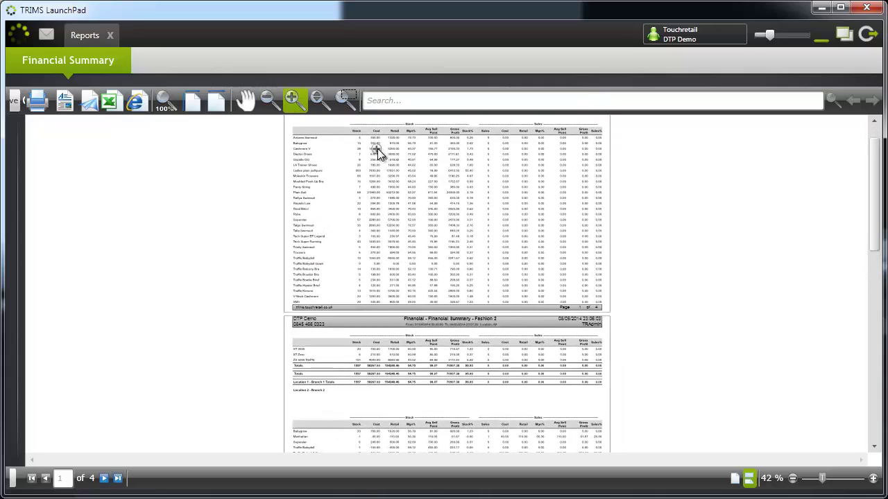
pyautogui.click(378, 250)
pyautogui.click(378, 250)
pyautogui.click(378, 250)
pyautogui.click(378, 250)
pyautogui.click(378, 250)
pyautogui.click(378, 249)
pyautogui.click(378, 250)
pyautogui.click(378, 250)
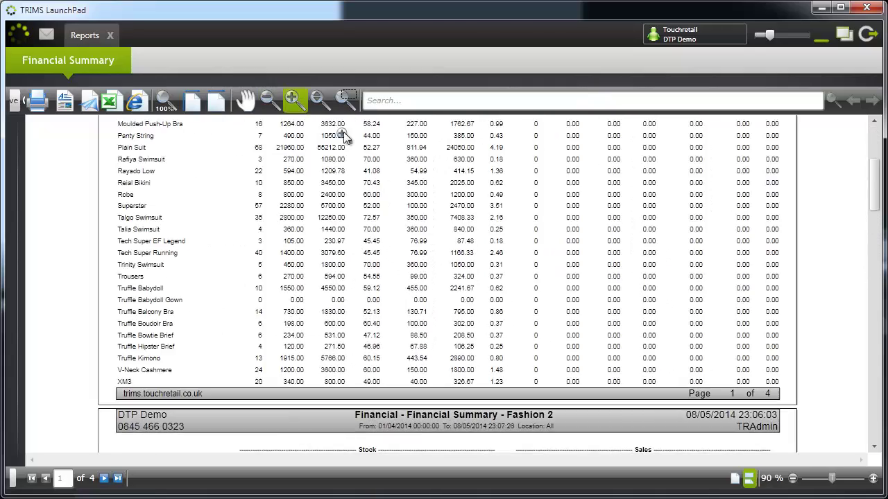
# Step: Zoom the report freely with the dynamic zoom tool, then set the zoom level to 57%
pyautogui.click(320, 101)
pyautogui.moveTo(324, 201); pyautogui.dragTo(372, 225)
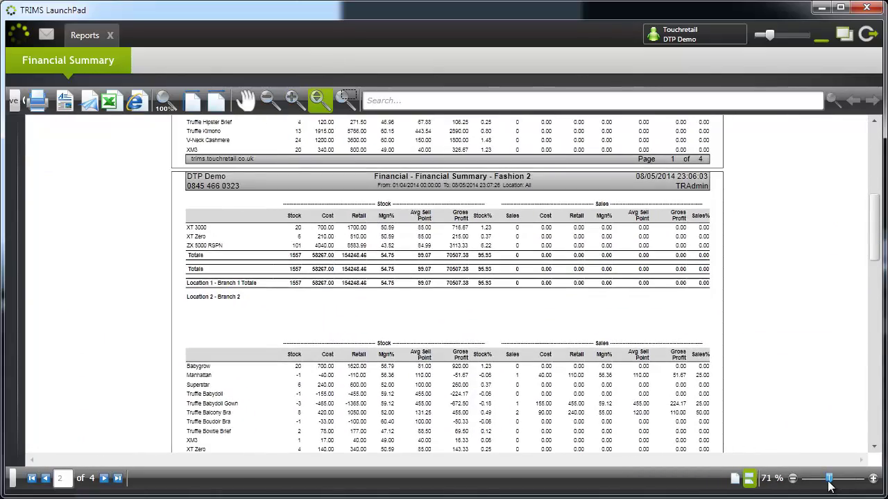
pyautogui.moveTo(831, 486)
pyautogui.mouseDown()
pyautogui.moveTo(842, 479)
pyautogui.moveTo(825, 480)
pyautogui.mouseUp()
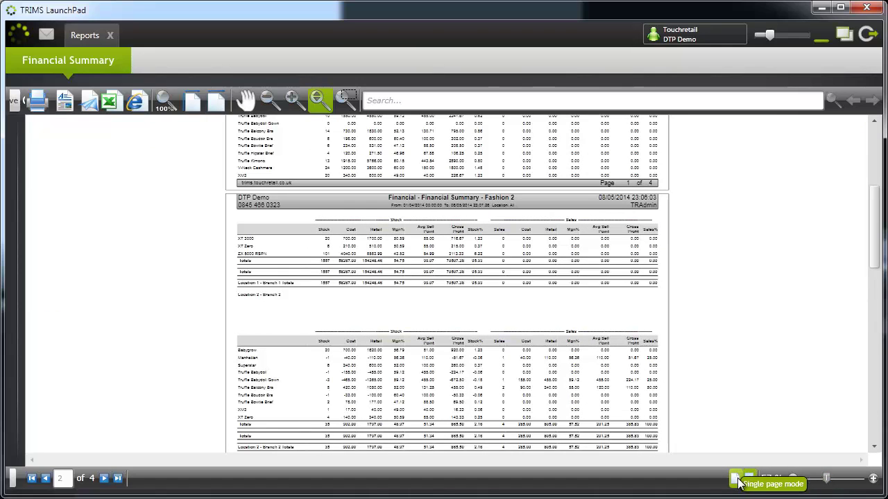
# Step: View the report in single page mode, return to continuous mode, and page forward to page 4 and back to page 3
pyautogui.click(736, 479)
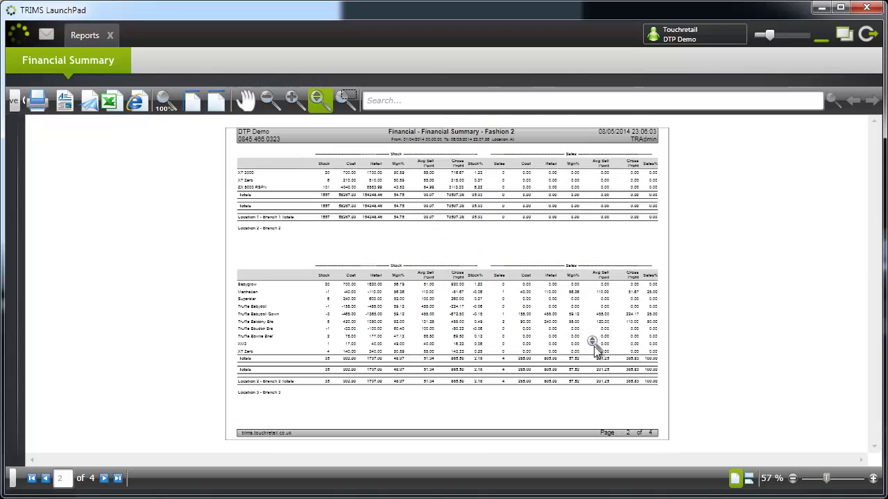
pyautogui.click(749, 478)
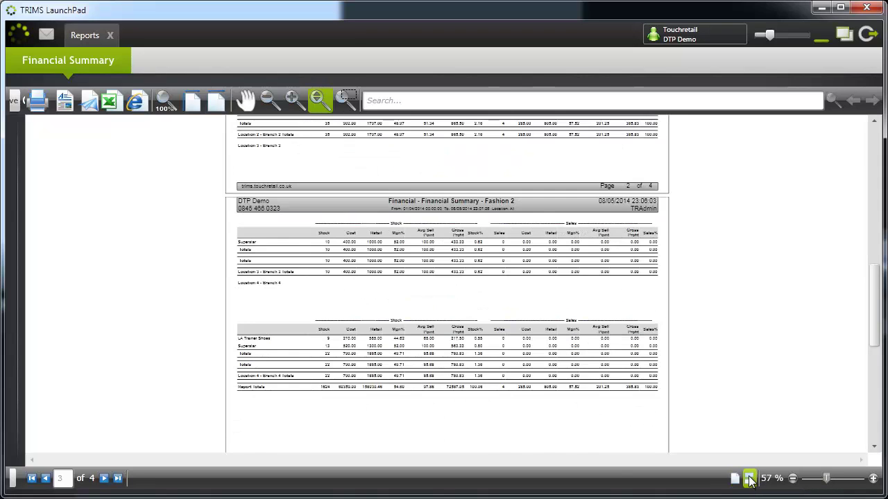
pyautogui.click(105, 479)
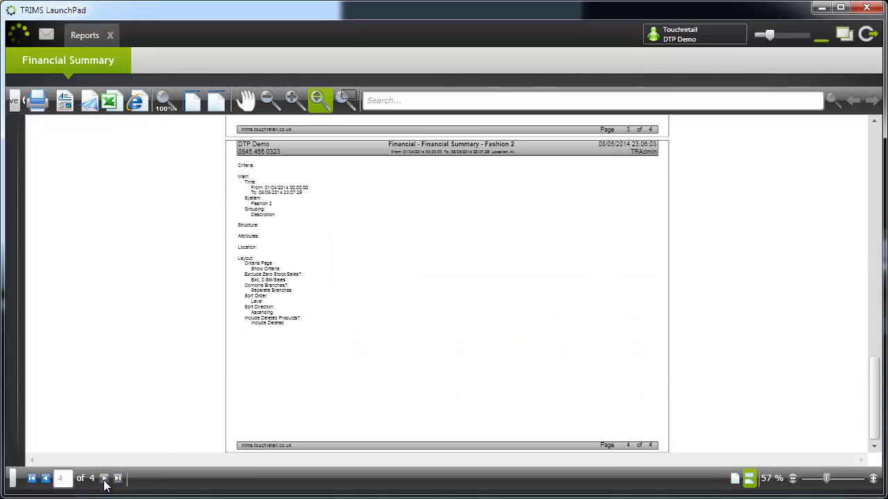
pyautogui.click(45, 478)
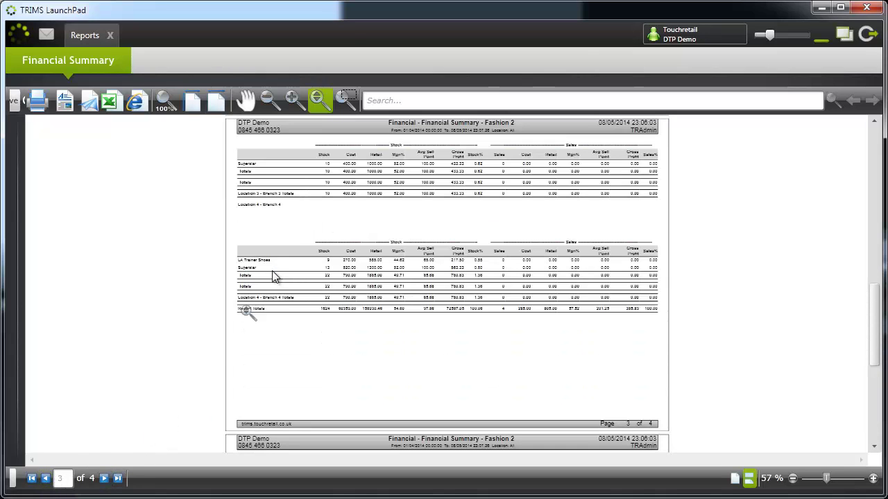
# Step: Compare the page-width and whole-page views of the report, ending with the page fitted to the width
pyautogui.click(213, 105)
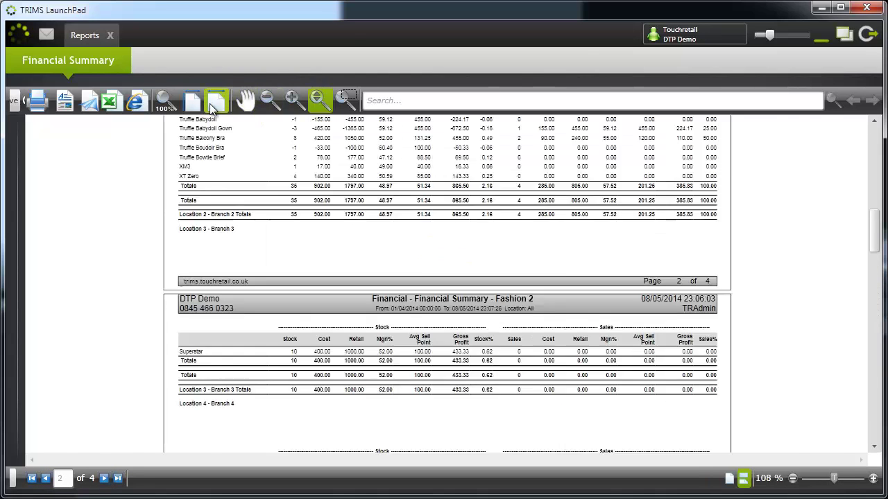
pyautogui.click(194, 103)
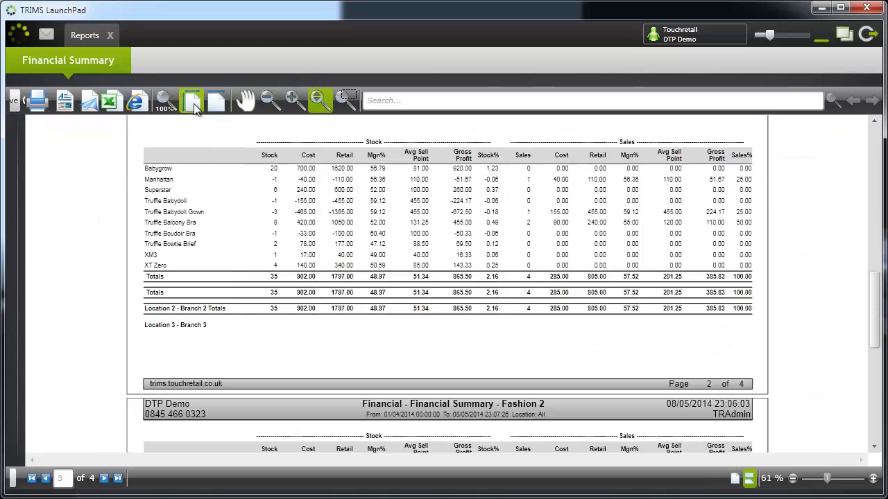
pyautogui.click(213, 105)
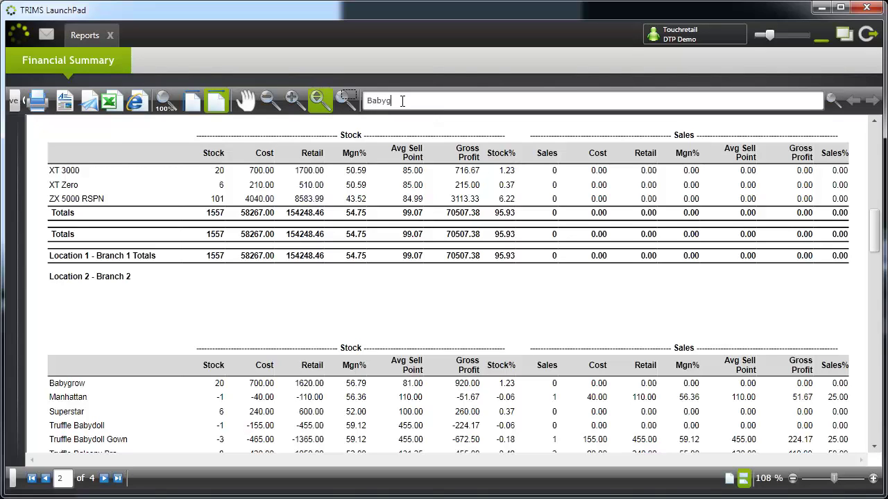
# Step: Search the report for Babygrow, go through the matches, and return to the beginning of the report
pyautogui.press('Return')
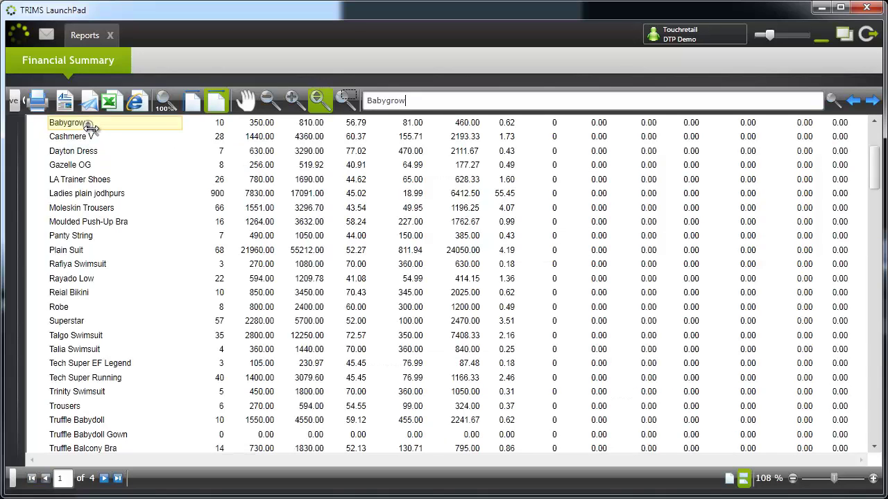
pyautogui.click(872, 101)
pyautogui.click(875, 109)
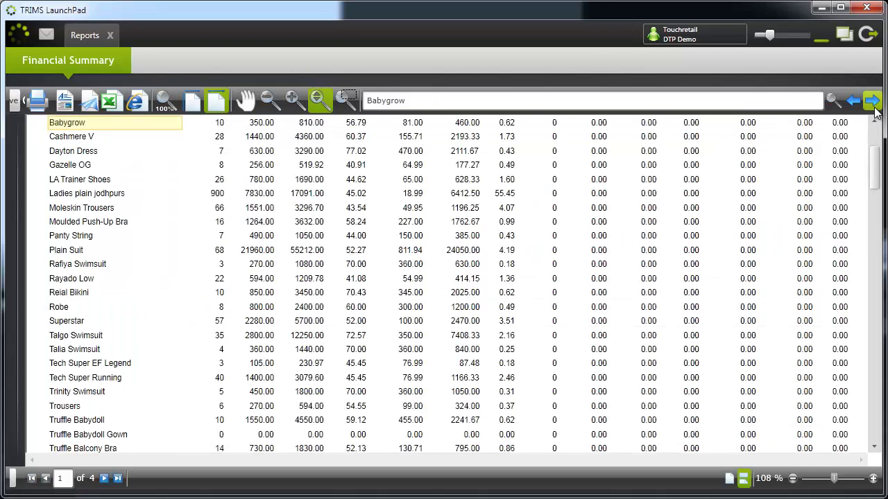
pyautogui.click(874, 109)
pyautogui.click(875, 111)
pyautogui.click(875, 111)
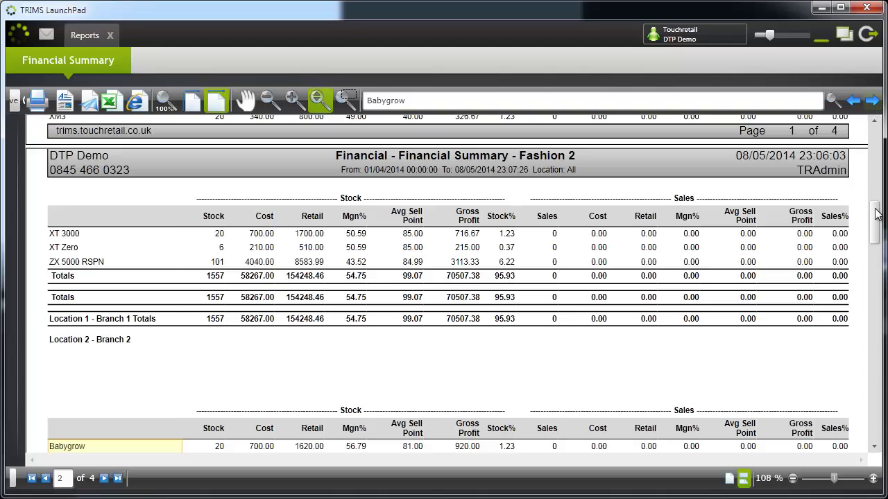
pyautogui.moveTo(877, 216); pyautogui.dragTo(875, 126)
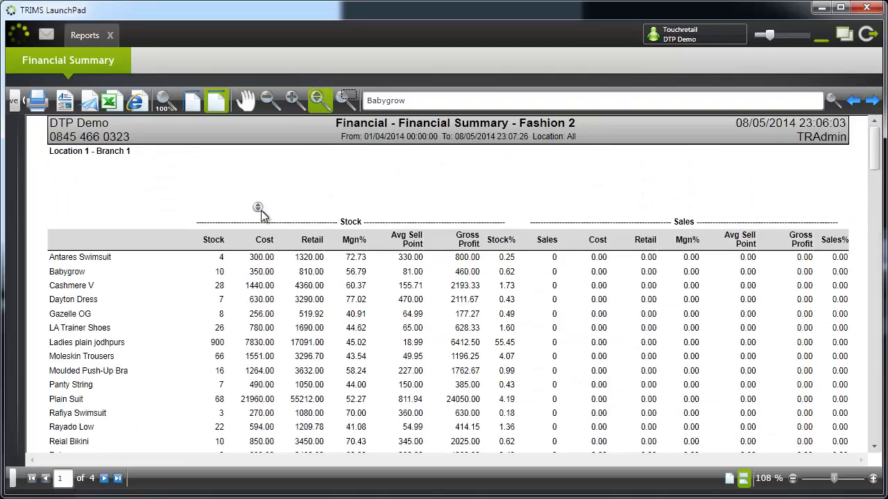
# Step: Restore the criteria pane beside the report and expand the Structure criteria to show all its levels
pyautogui.moveTo(19, 197); pyautogui.dragTo(156, 189)
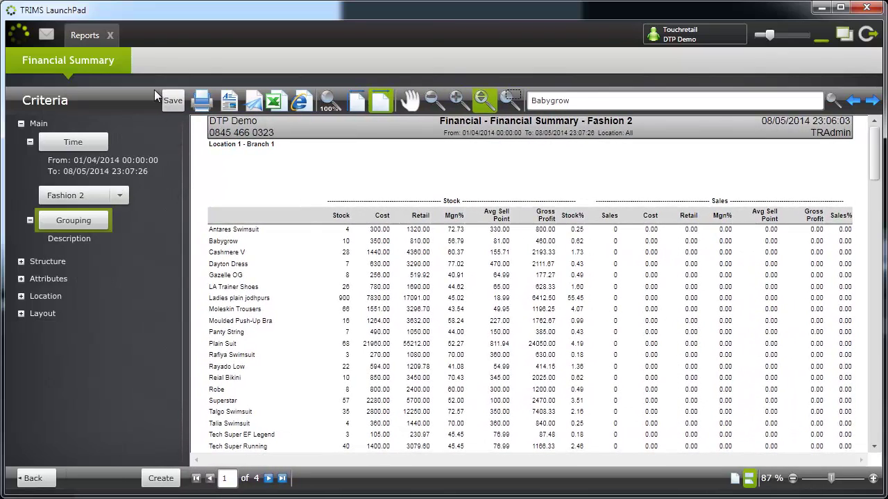
pyautogui.click(21, 262)
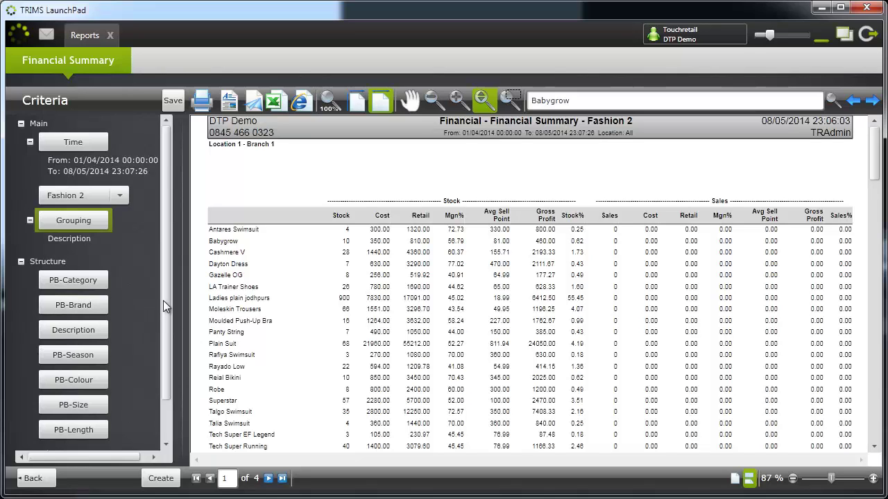
pyautogui.moveTo(163, 304); pyautogui.dragTo(167, 337)
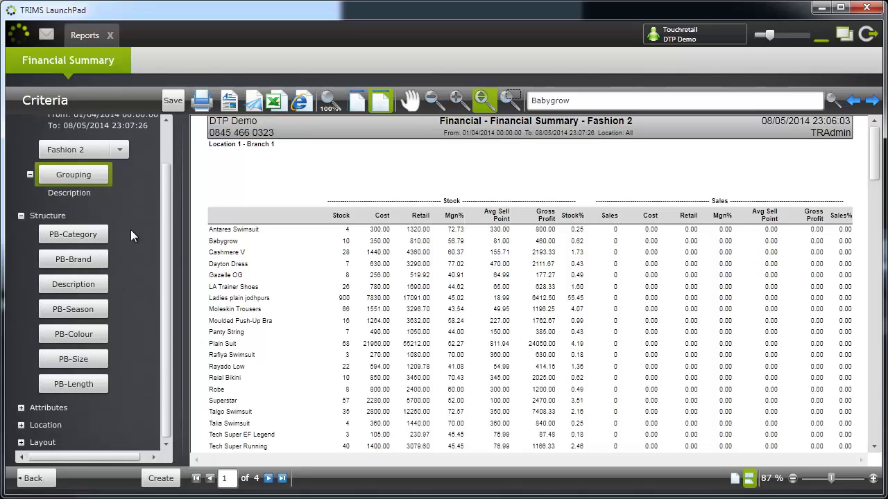
# Step: Add Aqua Block, Beige, the Black / St Desert Pink and Black / Tarnish entries, Black/yellow and Blue to the PB-Colour criteria, and collapse the list
pyautogui.click(74, 336)
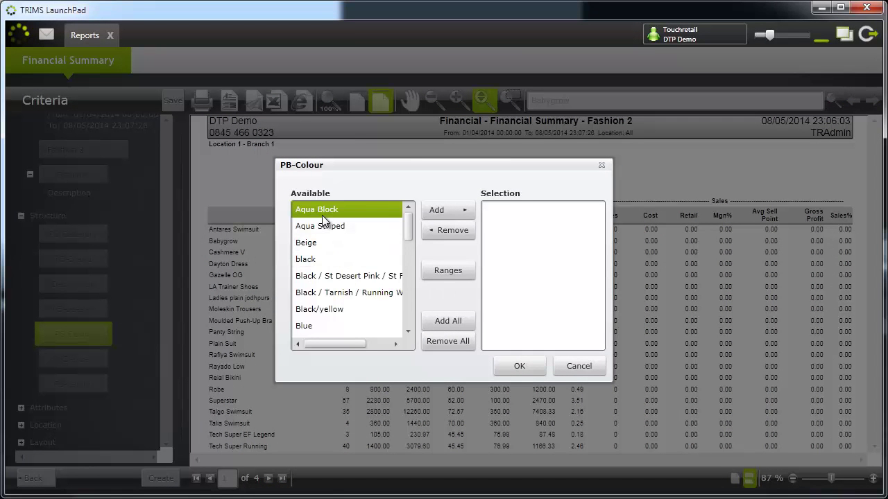
pyautogui.doubleClick(322, 215)
pyautogui.doubleClick(325, 243)
pyautogui.doubleClick(330, 276)
pyautogui.doubleClick(321, 292)
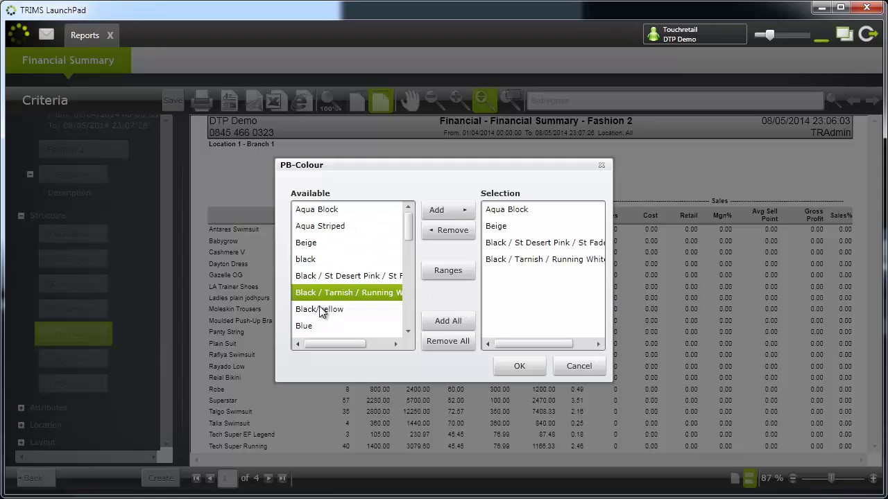
pyautogui.doubleClick(316, 310)
pyautogui.click(305, 328)
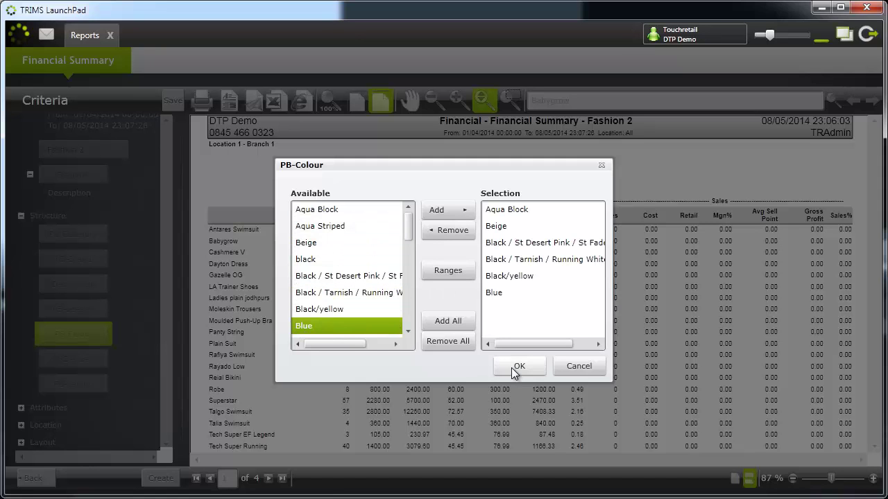
pyautogui.click(512, 368)
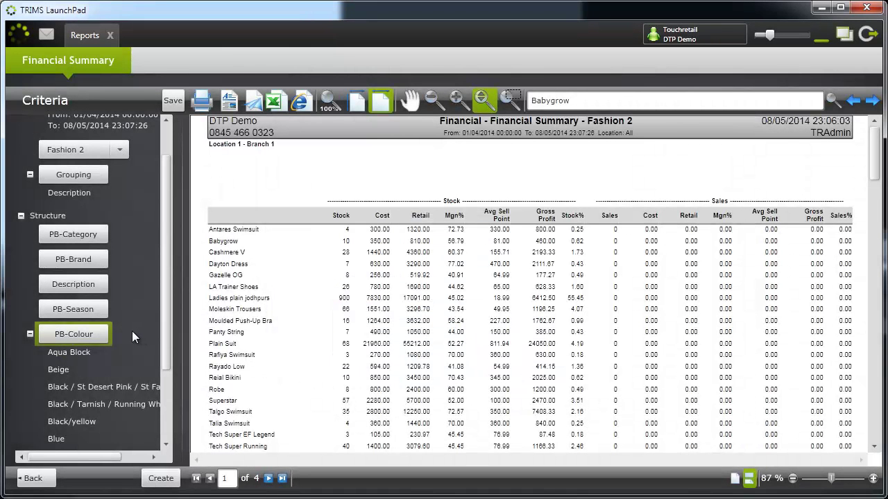
pyautogui.click(30, 335)
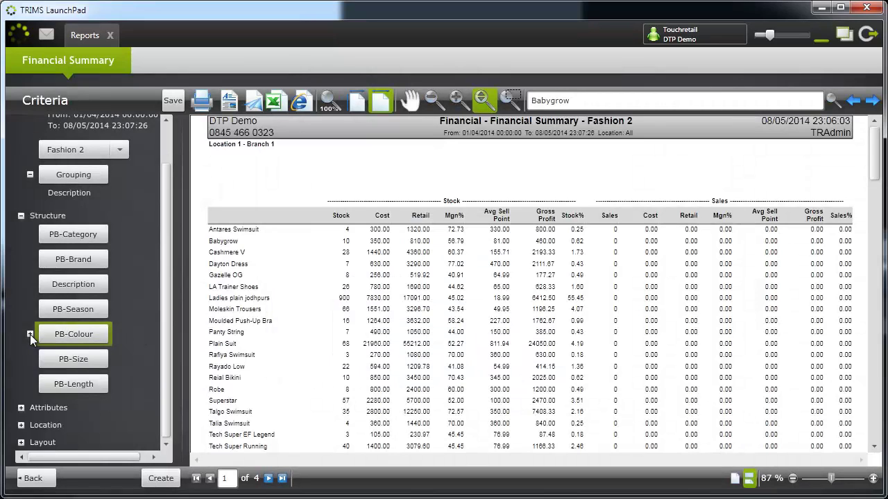
# Step: Create the report again using the chosen PB-Colour criteria
pyautogui.click(30, 334)
pyautogui.click(160, 478)
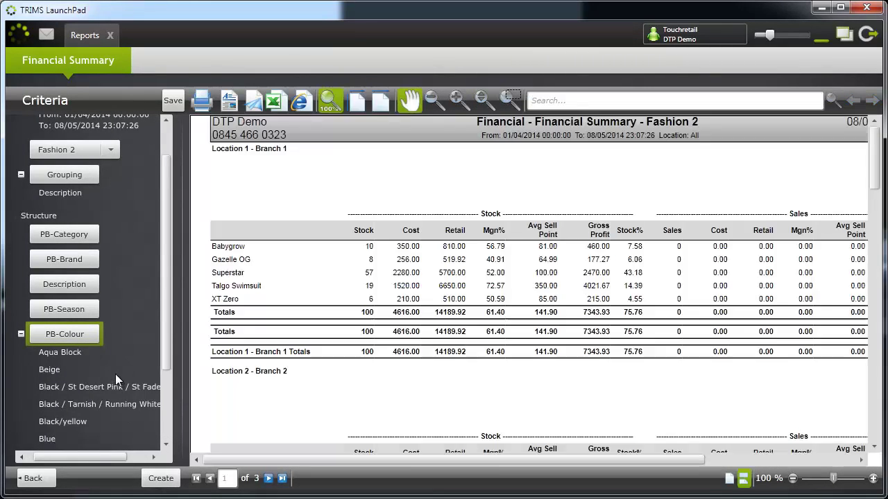
# Step: Examine the colour-filtered report's branch sections and the criteria listed on its last page
pyautogui.moveTo(458, 339); pyautogui.dragTo(468, 77)
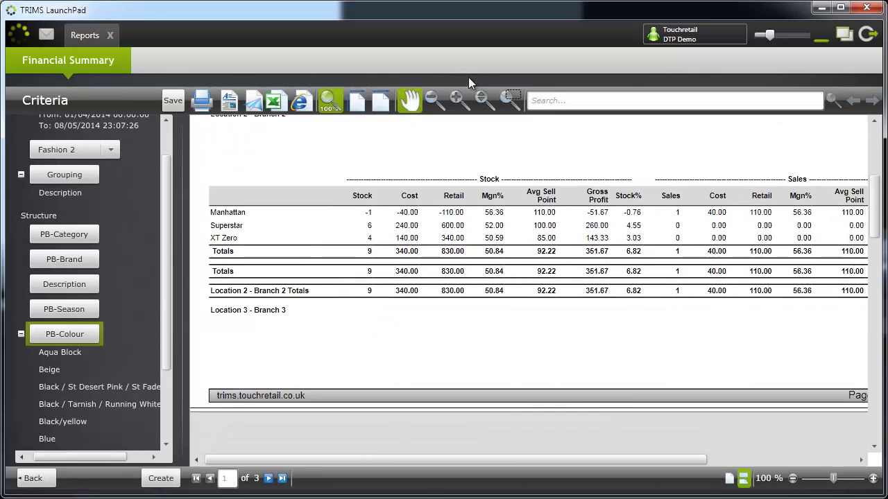
pyautogui.moveTo(454, 326); pyautogui.dragTo(423, 198)
pyautogui.moveTo(389, 336); pyautogui.dragTo(386, 130)
pyautogui.moveTo(387, 232); pyautogui.dragTo(433, 403)
pyautogui.moveTo(424, 263); pyautogui.dragTo(451, 455)
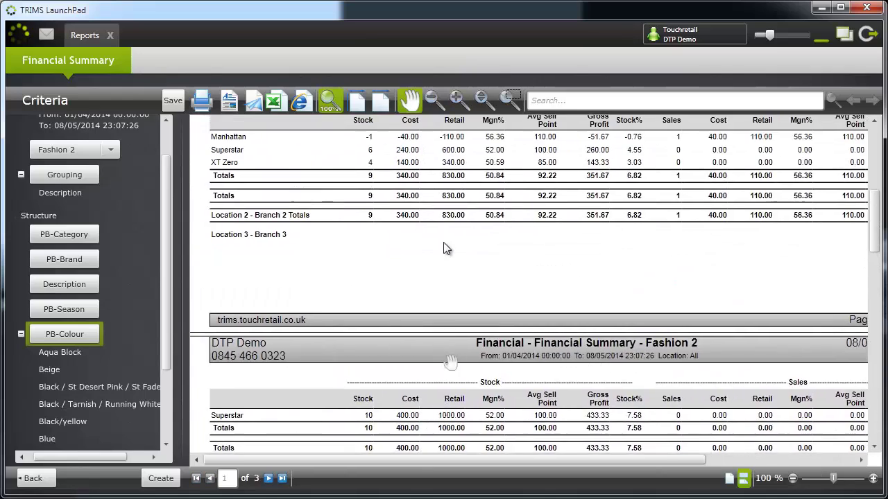
pyautogui.moveTo(444, 243); pyautogui.dragTo(461, 491)
pyautogui.moveTo(466, 333); pyautogui.dragTo(457, 439)
pyautogui.moveTo(462, 243); pyautogui.dragTo(495, 104)
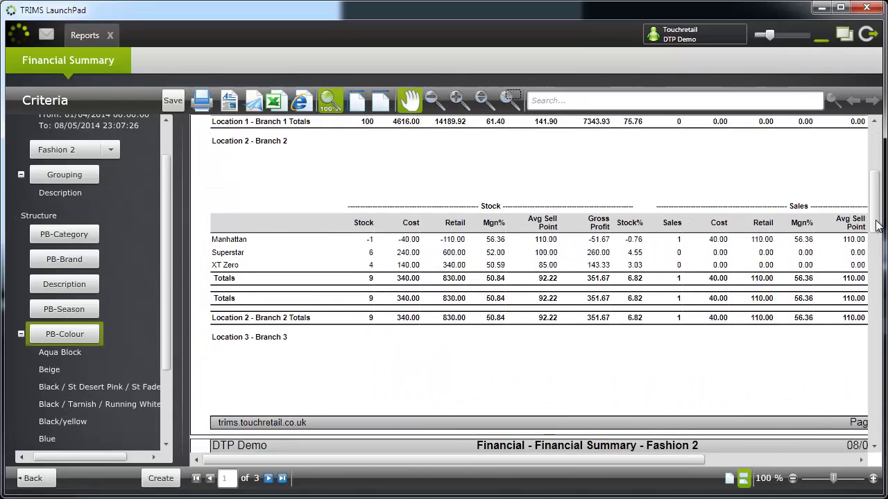
pyautogui.moveTo(877, 221); pyautogui.dragTo(884, 390)
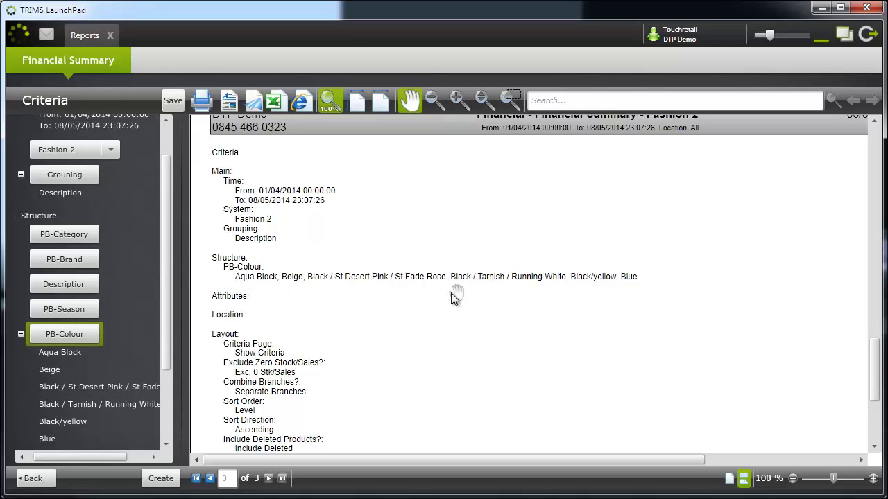
pyautogui.moveTo(329, 311); pyautogui.dragTo(346, 242)
pyautogui.scroll(10, 351, 367)
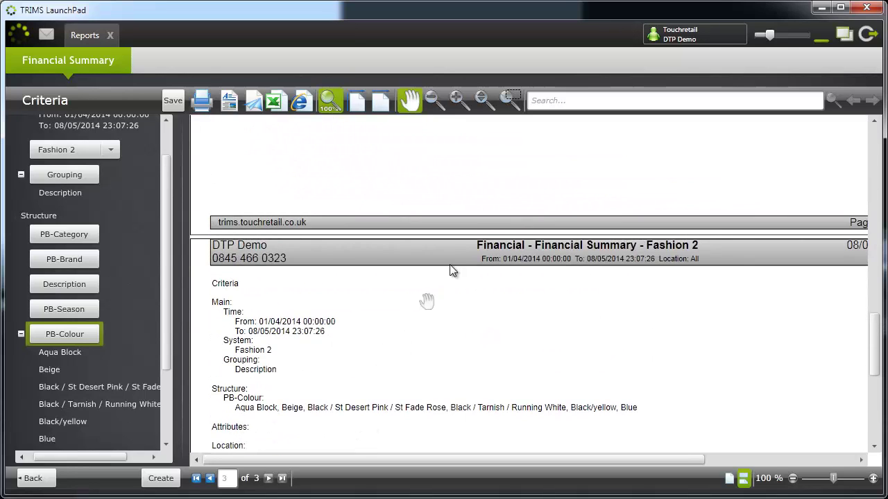
pyautogui.scroll(2, 457, 445)
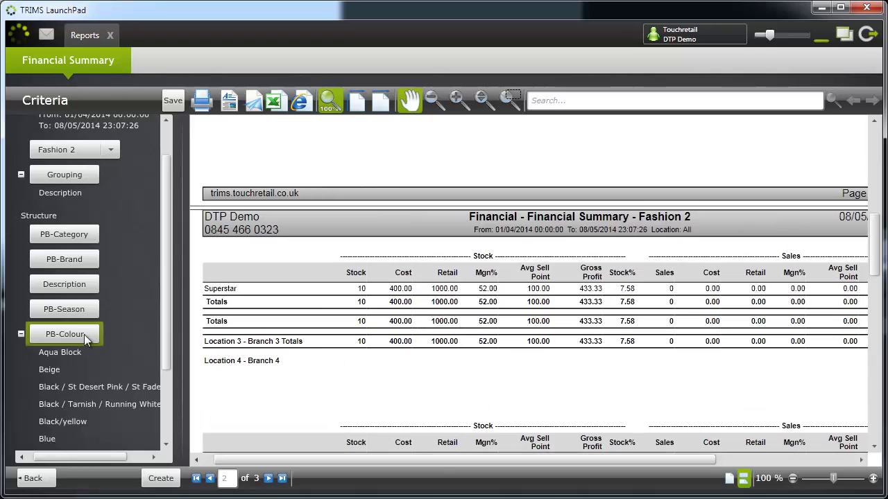
# Step: Add SS13 and SS14 to the PB-Season criteria and create the report again
pyautogui.scroll(-1, 156, 337)
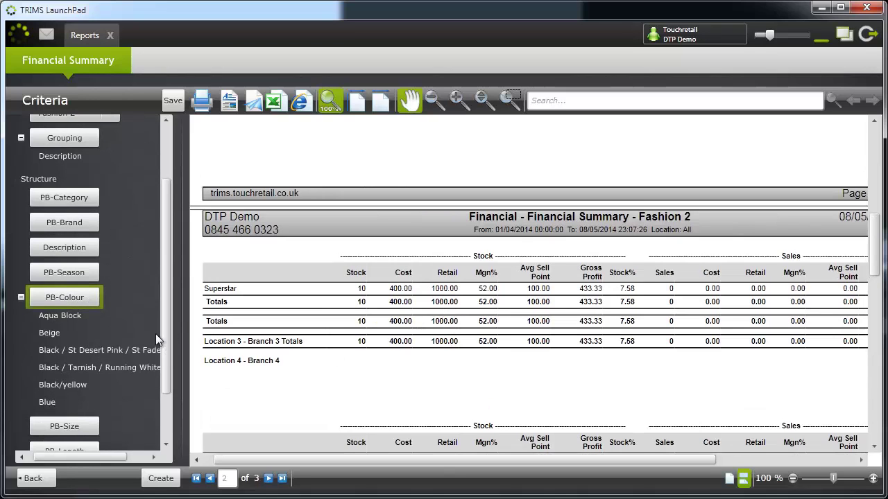
pyautogui.click(61, 276)
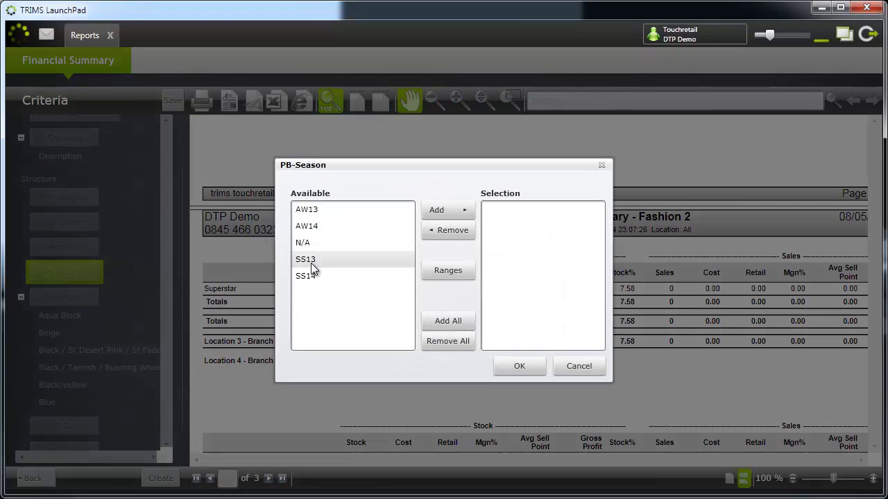
pyautogui.doubleClick(311, 262)
pyautogui.click(311, 275)
pyautogui.click(516, 366)
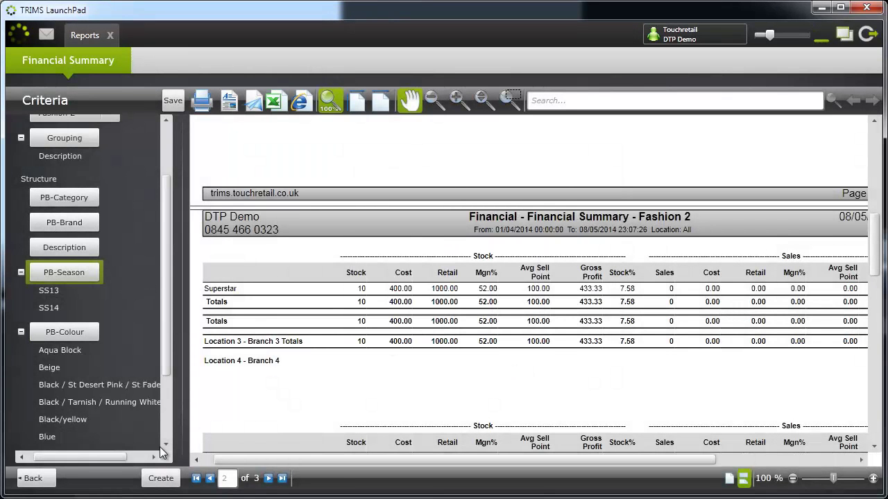
pyautogui.click(160, 478)
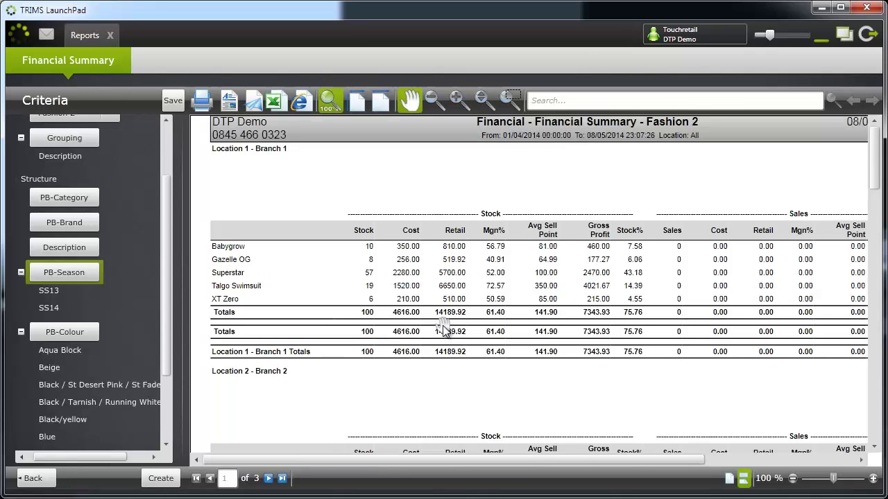
pyautogui.scroll(-4, 298, 346)
pyautogui.scroll(-1, 165, 271)
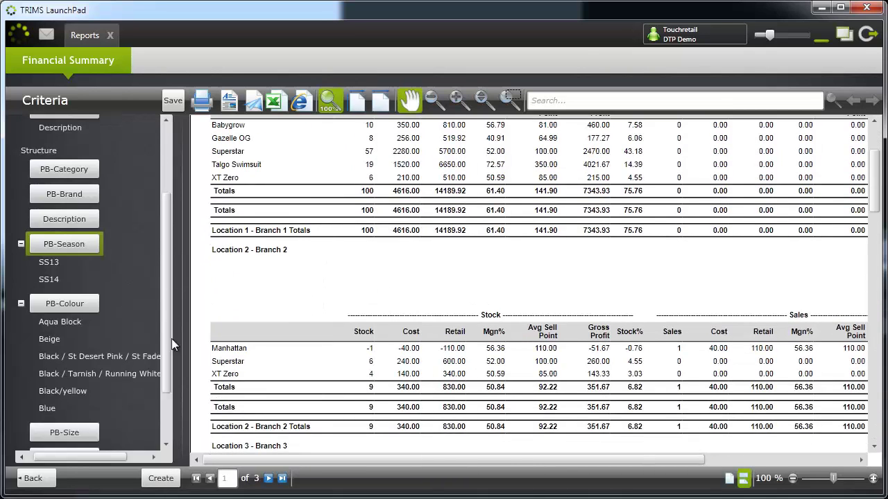
# Step: Remove SS13 and SS14 from the PB-Season criteria, leaving its selection empty
pyautogui.scroll(-3, 172, 368)
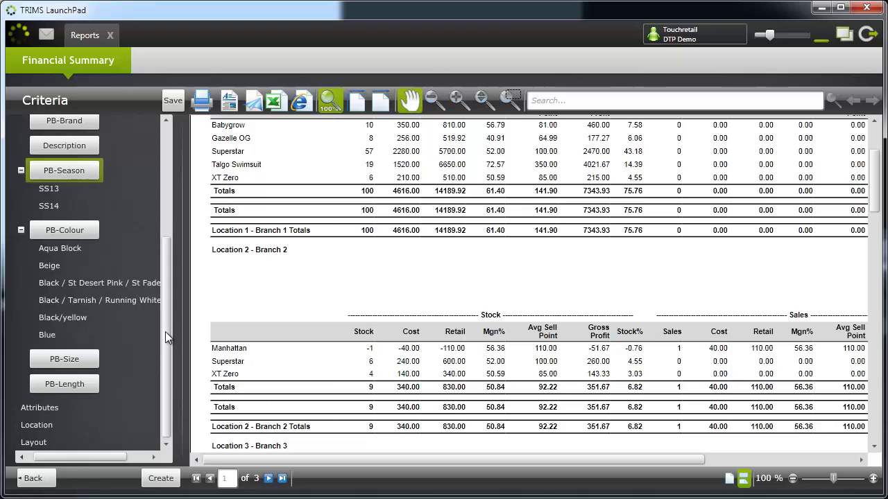
pyautogui.moveTo(167, 333); pyautogui.dragTo(165, 213)
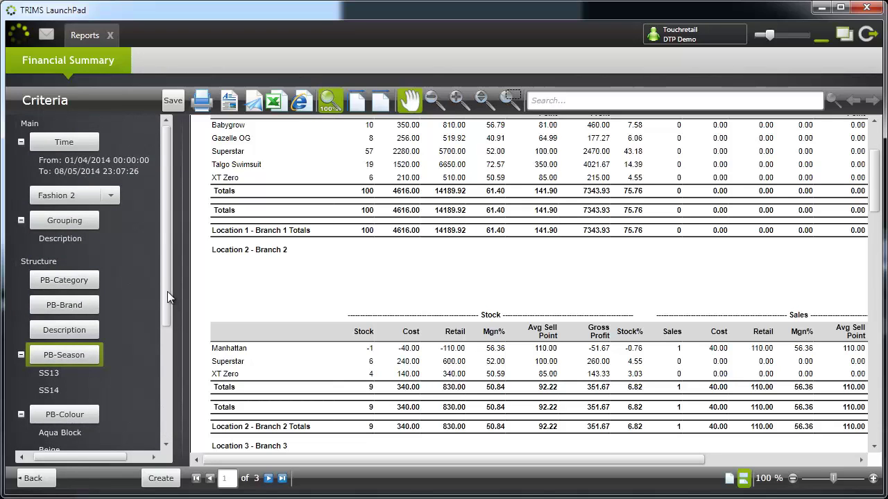
pyautogui.scroll(-2, 167, 291)
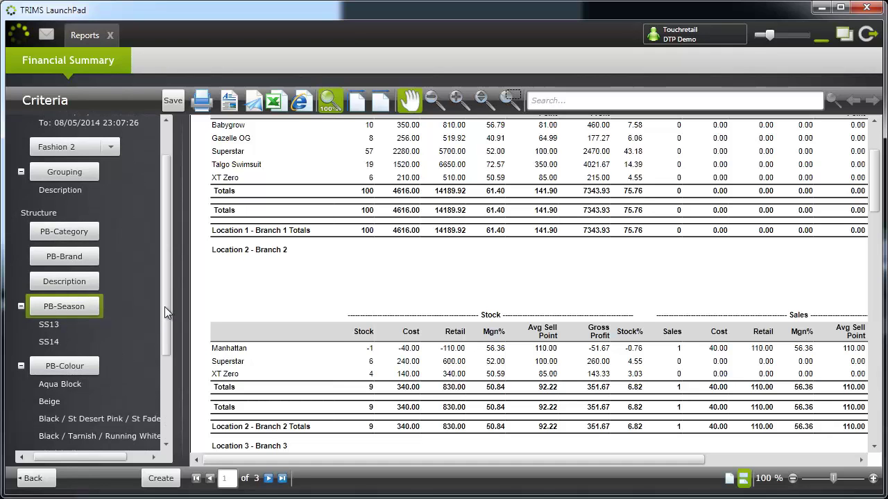
pyautogui.moveTo(164, 307); pyautogui.dragTo(165, 292)
pyautogui.click(85, 329)
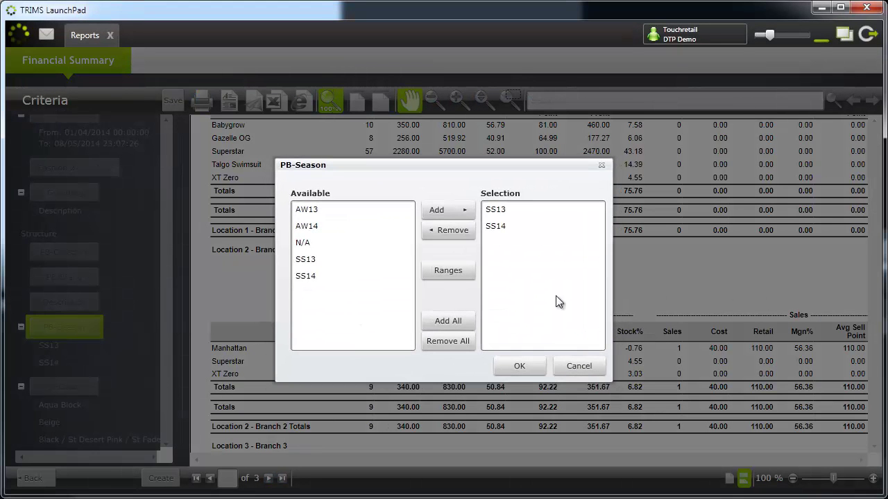
pyautogui.click(505, 210)
pyautogui.doubleClick(504, 210)
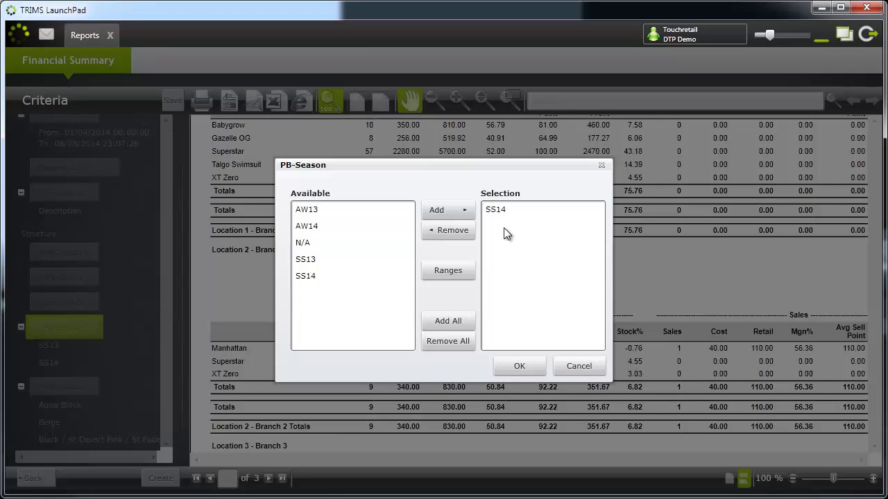
pyautogui.click(448, 343)
pyautogui.click(513, 367)
# Step: Clear all selected colours from the PB-Colour criteria
pyautogui.click(88, 354)
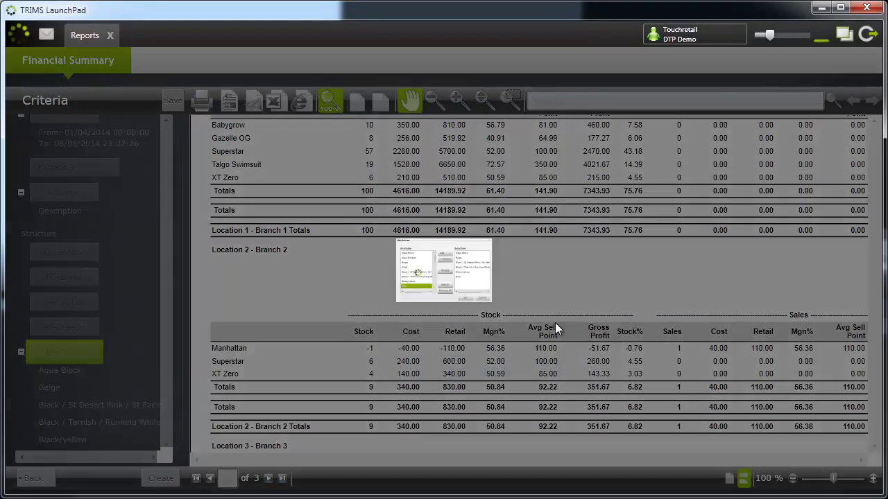
pyautogui.click(448, 341)
pyautogui.click(530, 371)
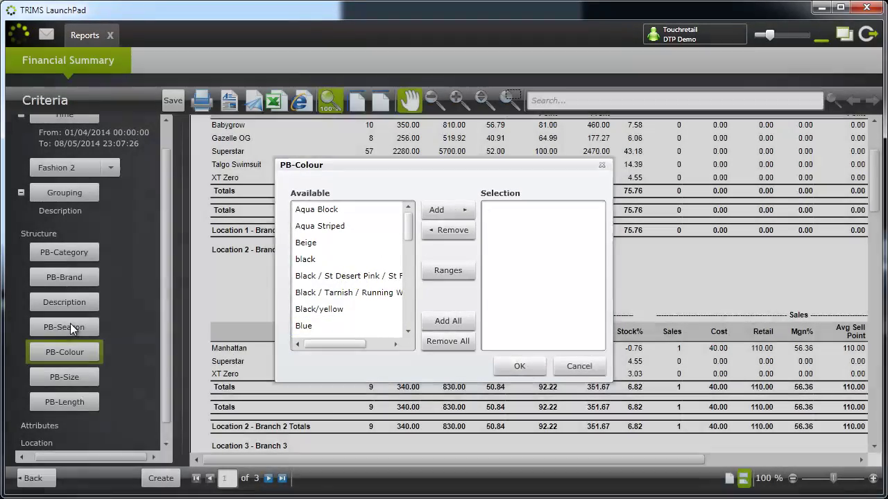
# Step: Set the grouping levels to PB-Brand, Description and PB-Colour in that order, and create the report again
pyautogui.moveTo(167, 315); pyautogui.dragTo(164, 264)
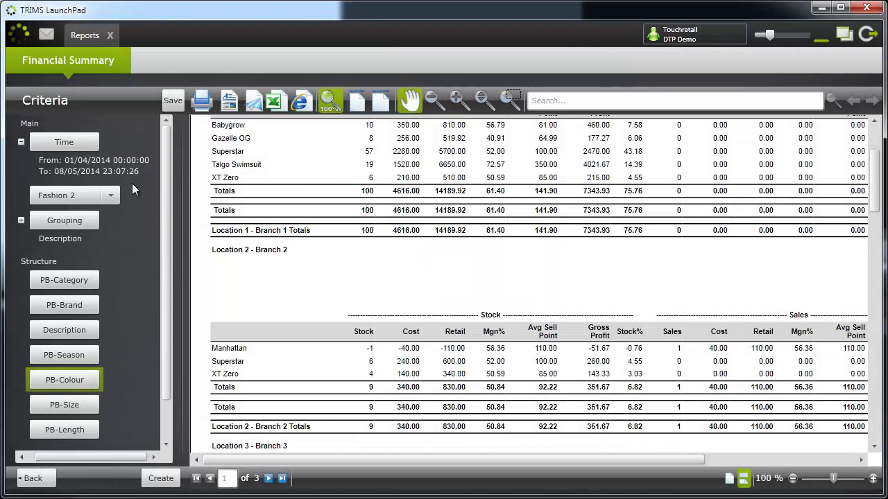
pyautogui.click(64, 222)
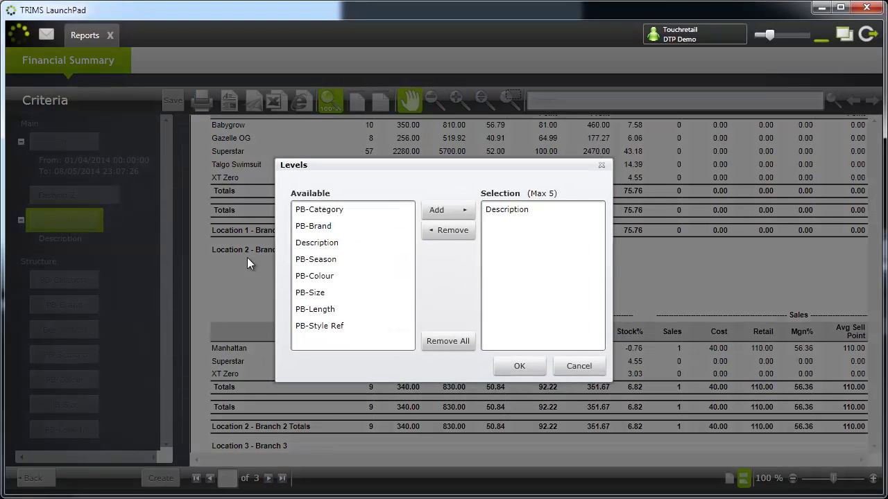
pyautogui.doubleClick(502, 209)
pyautogui.click(333, 229)
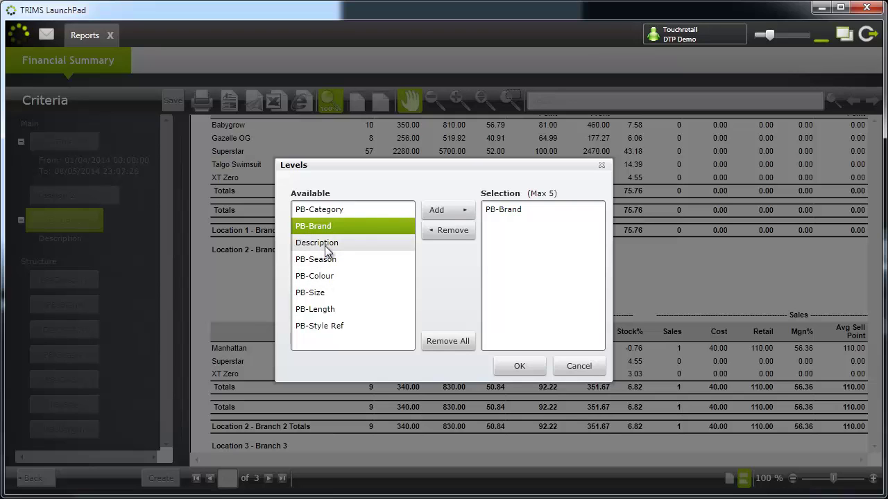
pyautogui.doubleClick(325, 245)
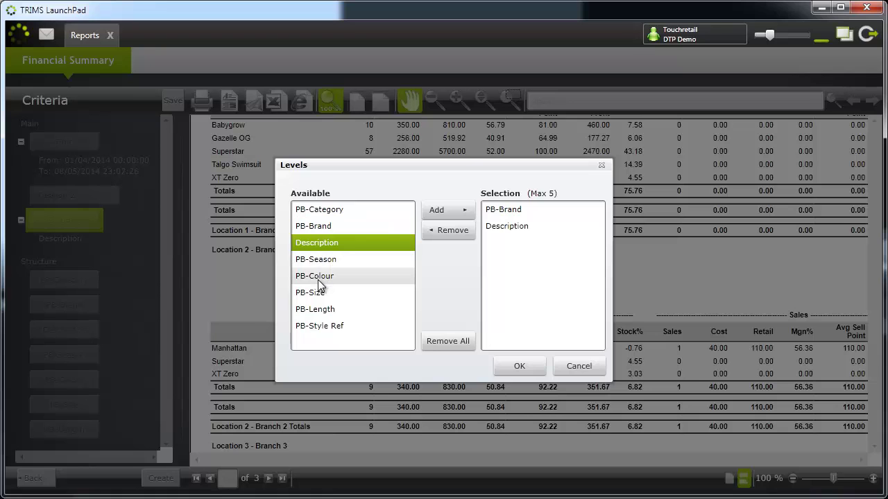
pyautogui.click(320, 277)
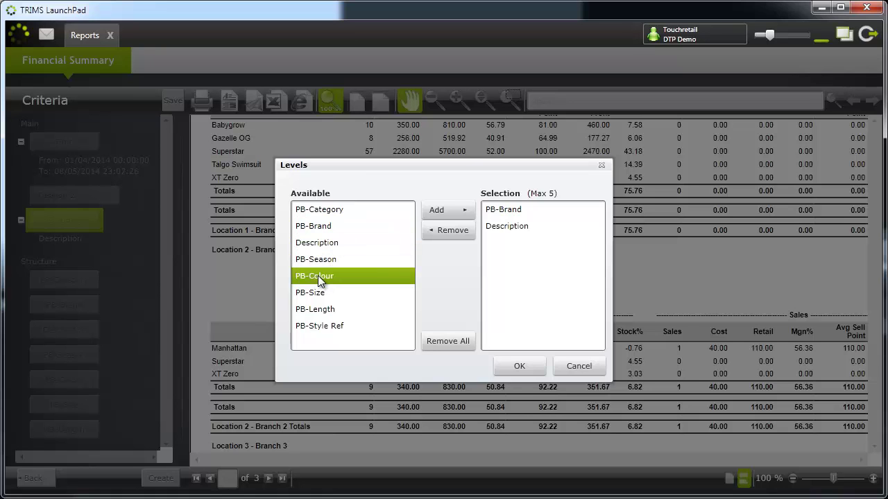
pyautogui.click(519, 366)
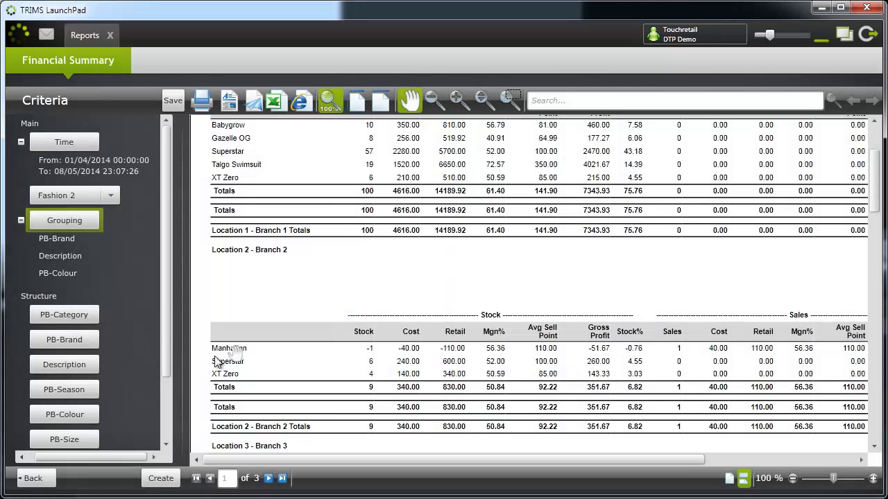
pyautogui.click(161, 478)
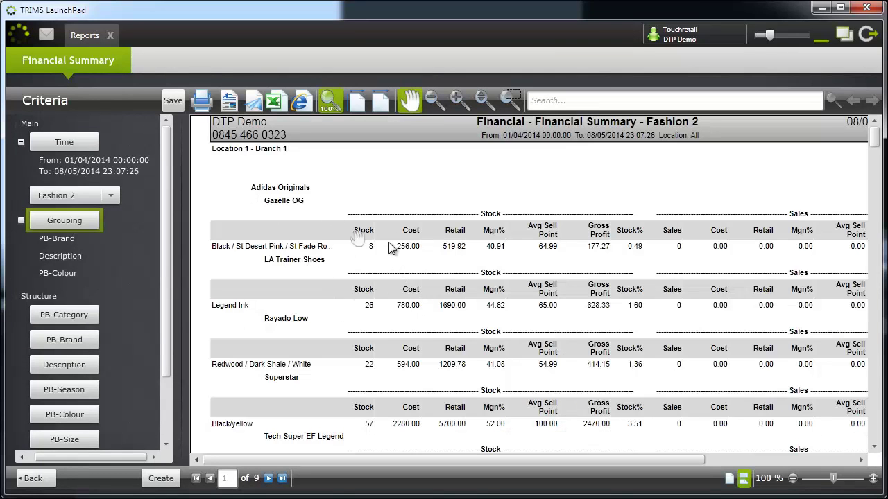
# Step: Examine how the regrouped report breaks stock and sales down by brand, description and colour
pyautogui.moveTo(392, 246); pyautogui.dragTo(393, 224)
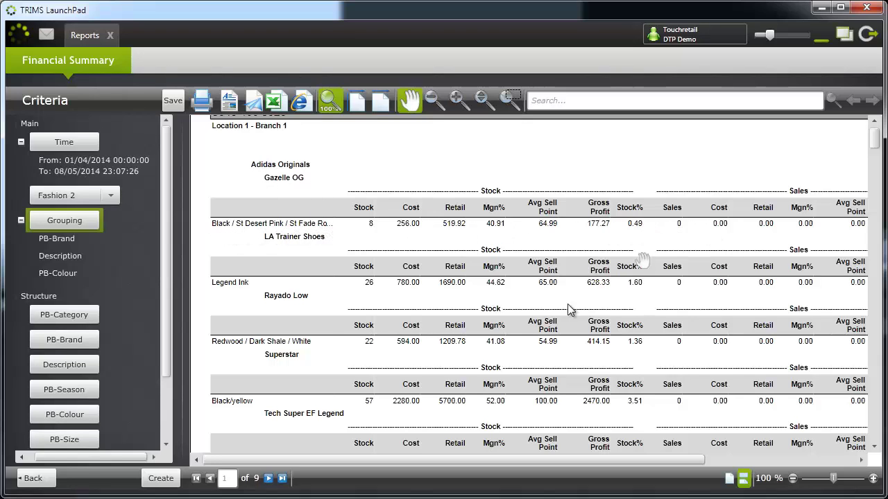
pyautogui.scroll(-3, 524, 301)
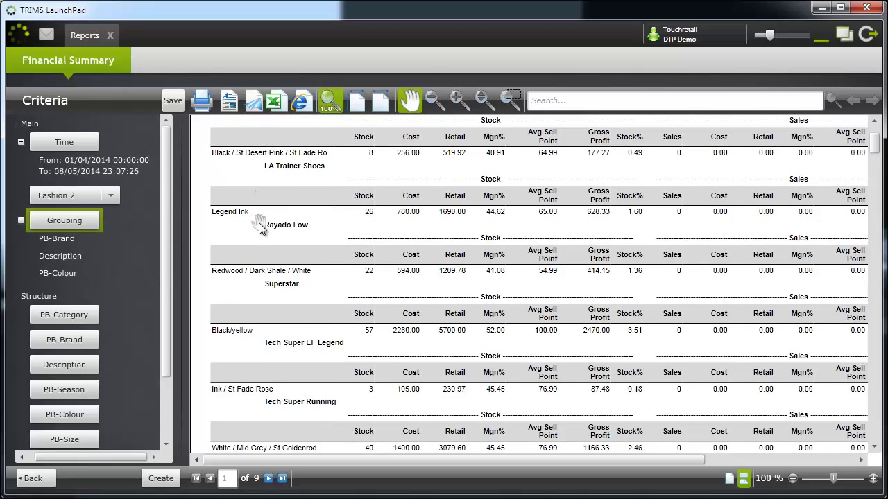
pyautogui.scroll(-1, 283, 220)
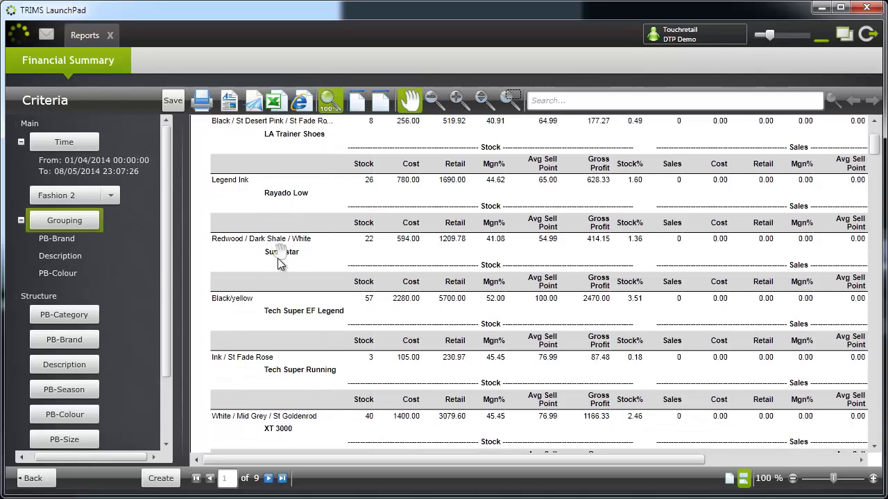
pyautogui.scroll(-5, 281, 256)
pyautogui.scroll(-13, 293, 316)
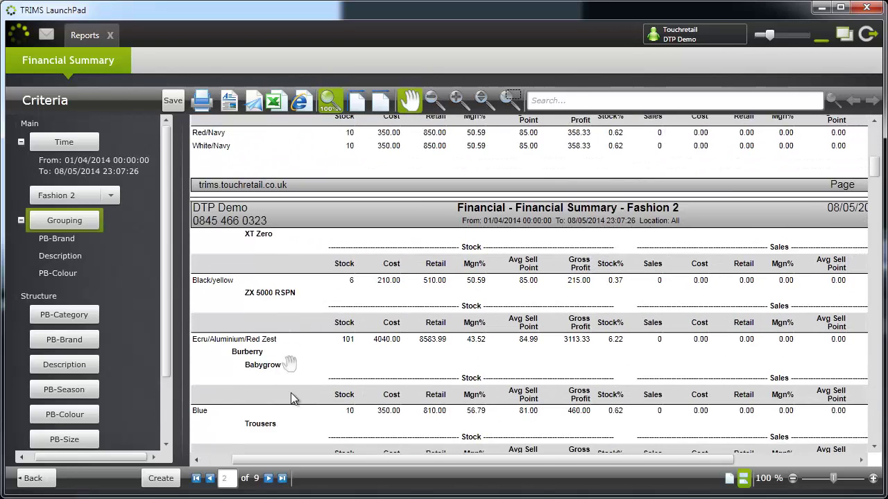
pyautogui.scroll(-12, 321, 345)
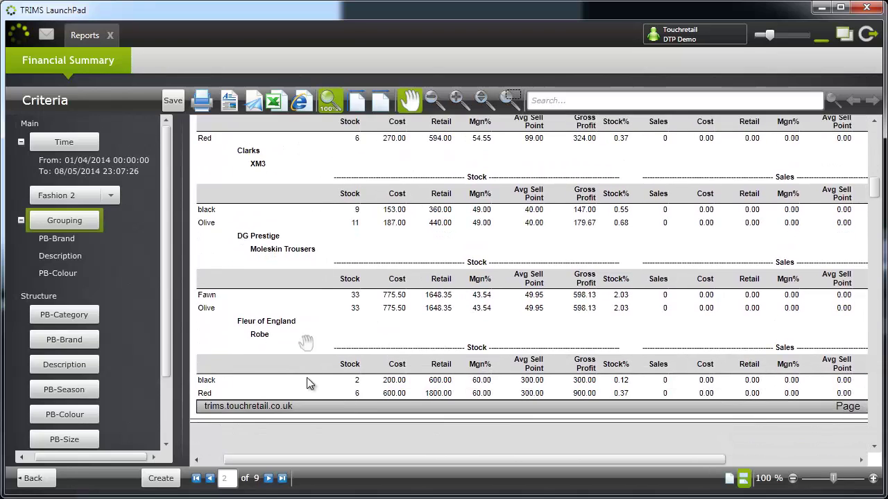
pyautogui.scroll(-9, 324, 401)
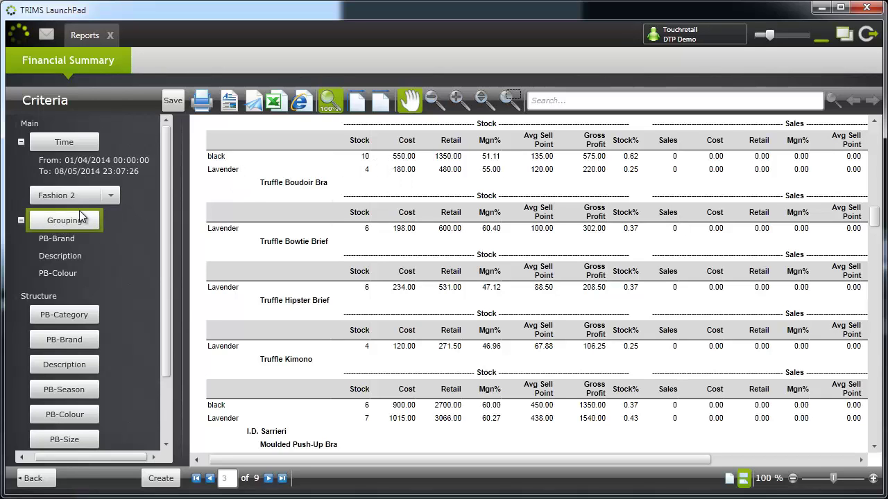
pyautogui.scroll(-6, 247, 326)
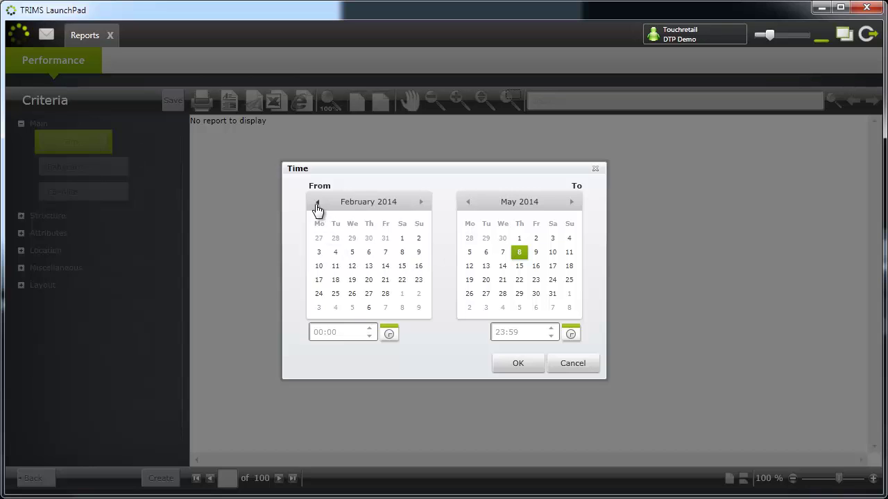
# Step: Set the Performance report's From date to 01/12/2013 in the Time criteria
pyautogui.click(317, 202)
pyautogui.click(317, 202)
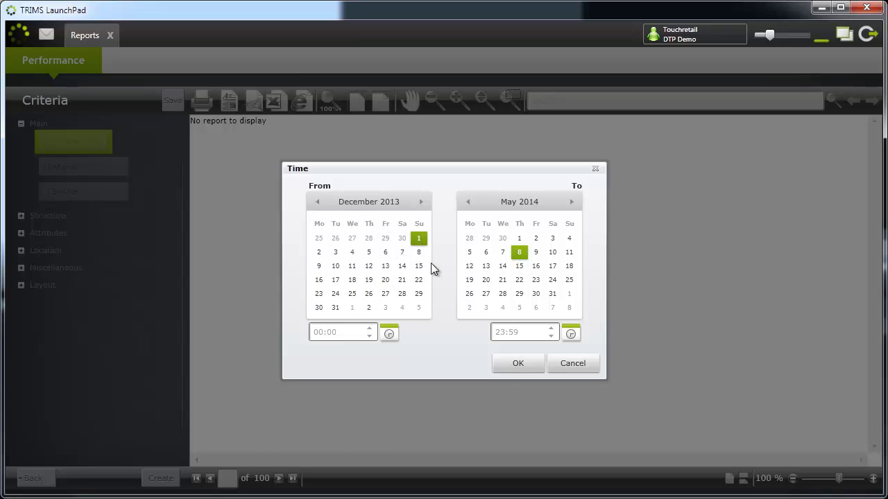
pyautogui.click(509, 360)
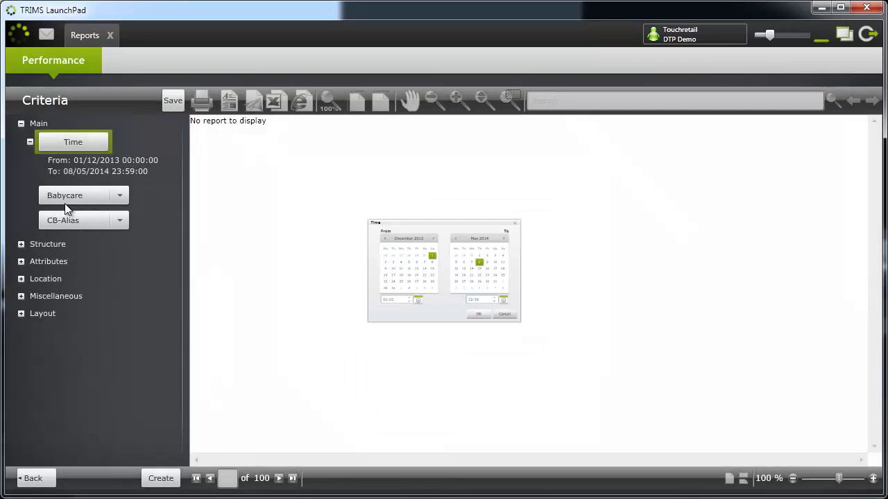
# Step: Set the Performance report's structure to Fashion 2 and its level to PB-Brand, and create the report
pyautogui.click(122, 197)
pyautogui.click(72, 246)
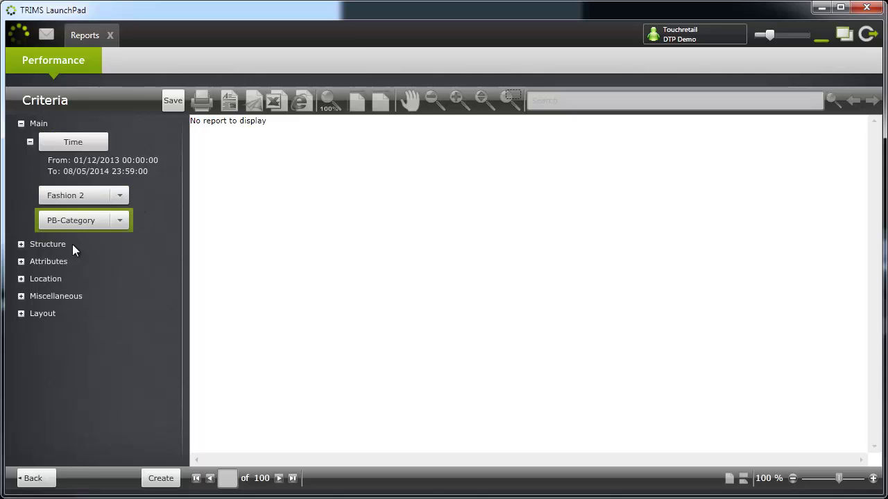
pyautogui.click(119, 224)
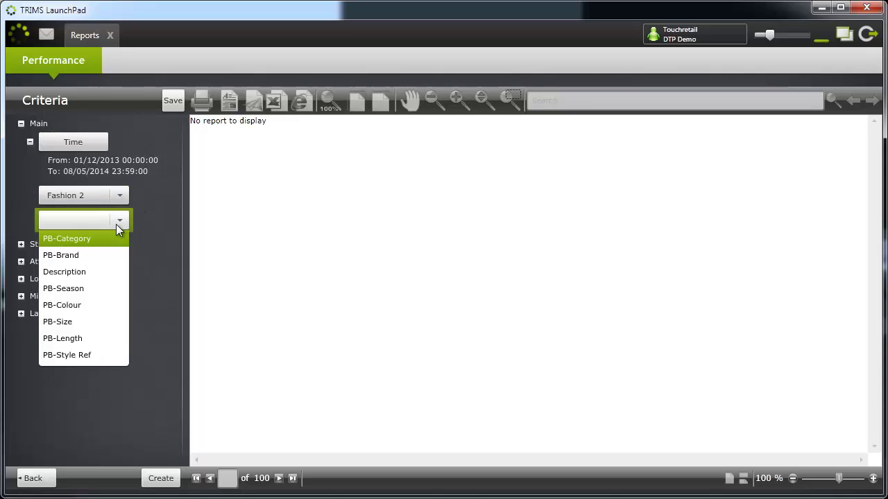
pyautogui.click(61, 257)
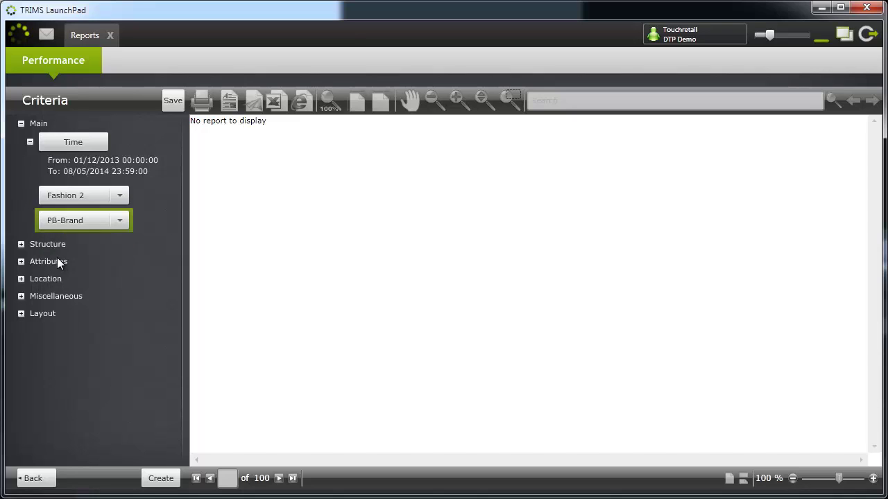
pyautogui.click(161, 478)
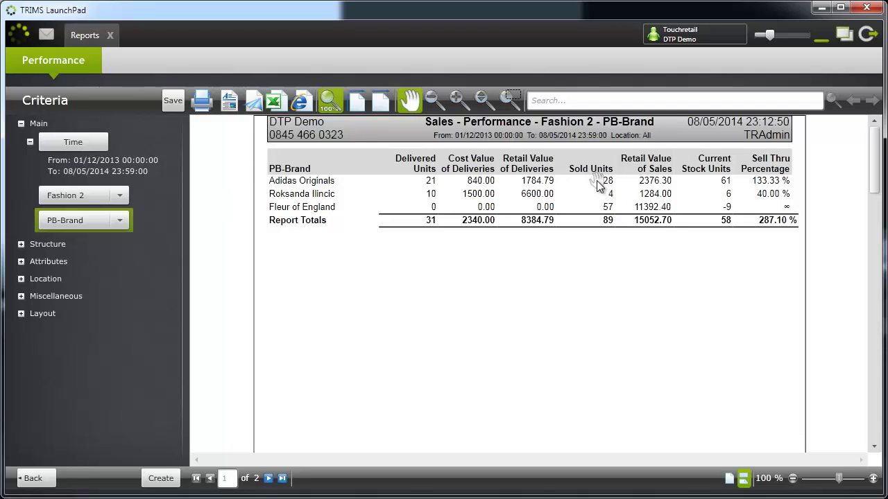
# Step: Set the report layout to sort by Sold in Descending order, and create the report again
pyautogui.click(22, 314)
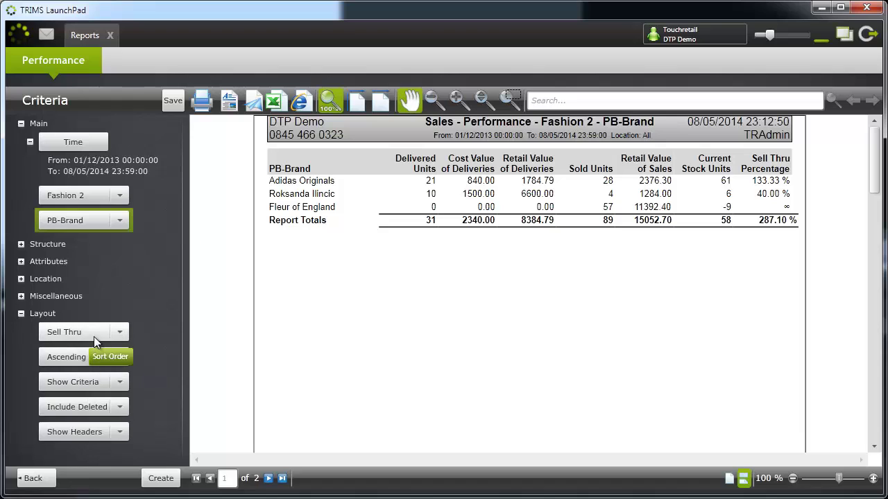
pyautogui.click(119, 334)
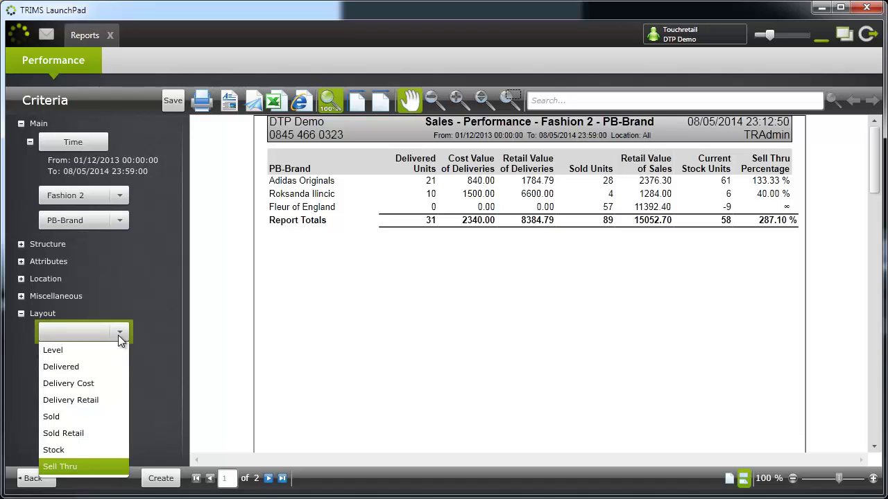
pyautogui.click(70, 417)
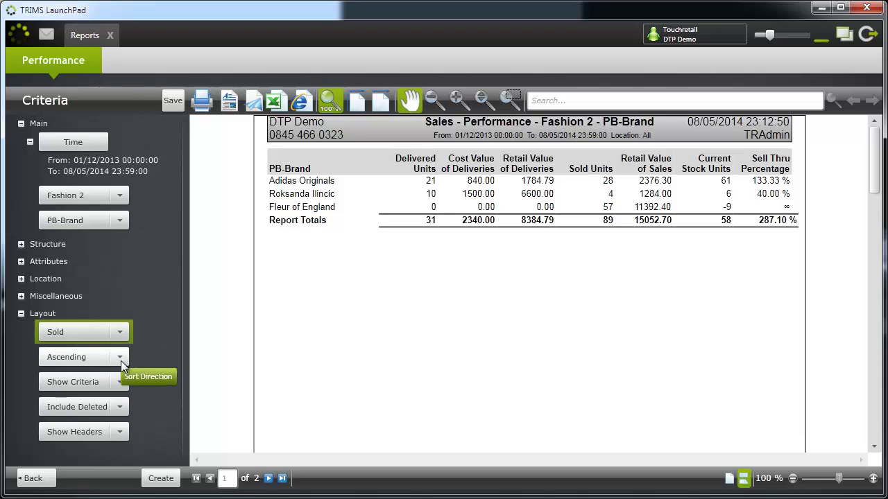
pyautogui.click(120, 358)
pyautogui.click(75, 392)
pyautogui.click(157, 478)
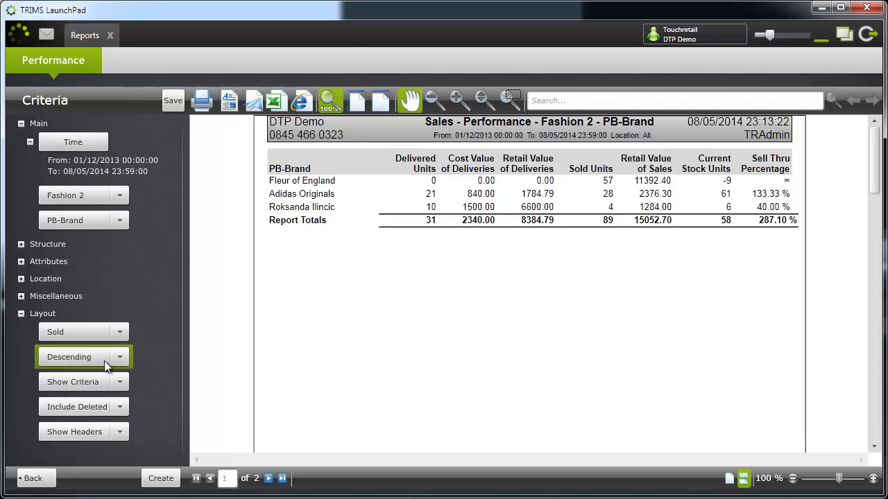
# Step: Save the Performance report criteria as "Best Selling Brands by Unit"
pyautogui.click(172, 101)
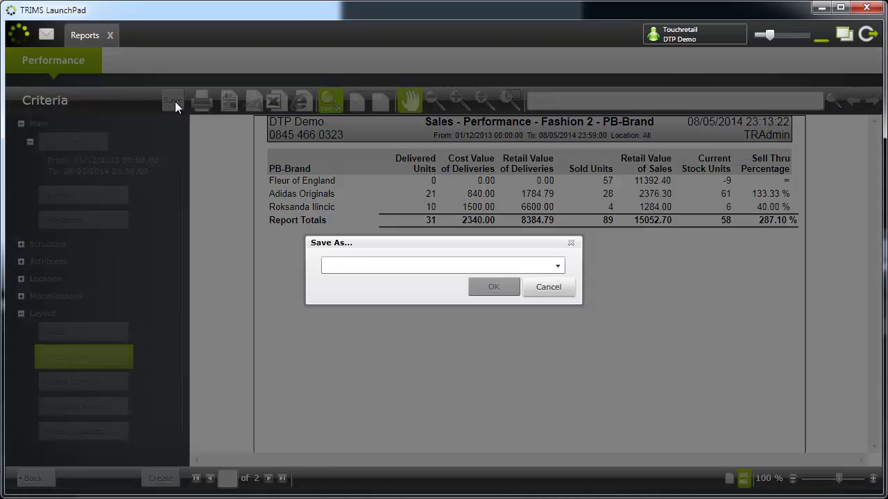
pyautogui.click(419, 271)
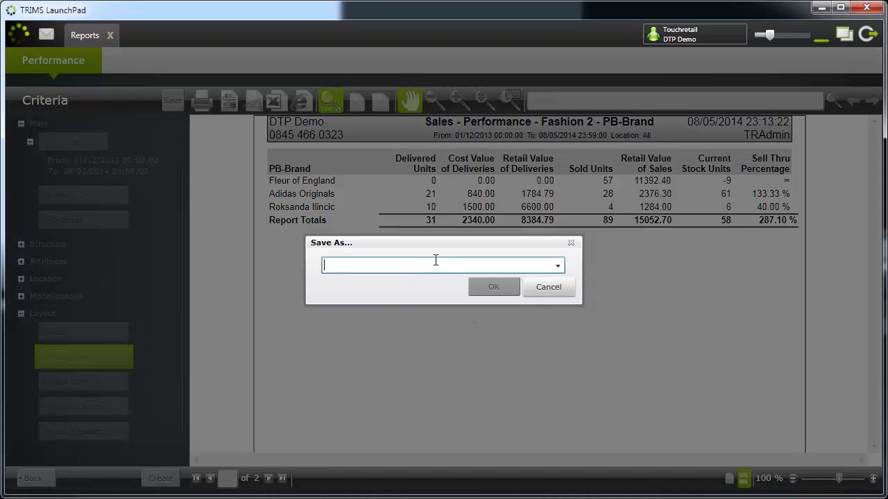
pyautogui.write('Best Selling Brands by Unit')
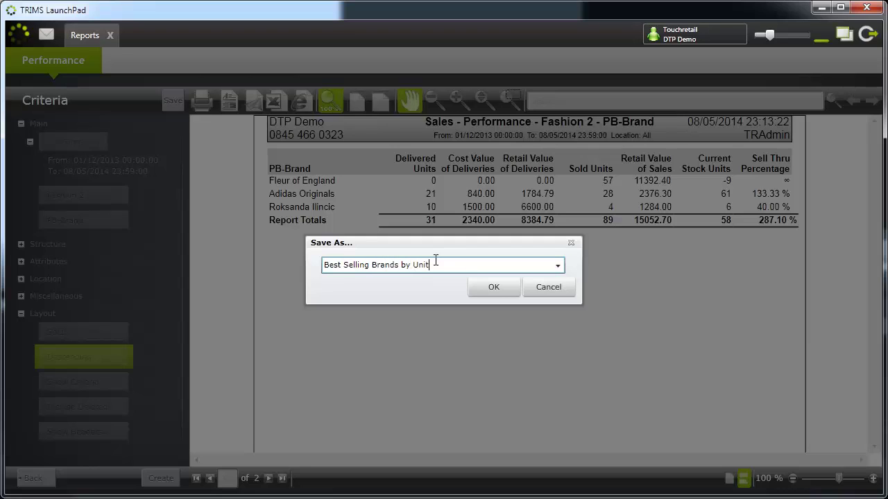
pyautogui.click(501, 294)
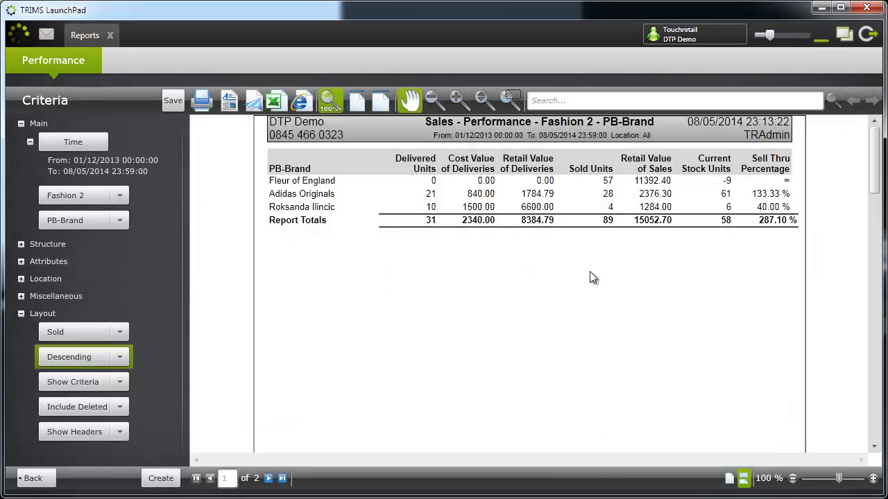
# Step: Close the Performance report and open the Sales List report with Fashion 2 as its structure
pyautogui.click(111, 36)
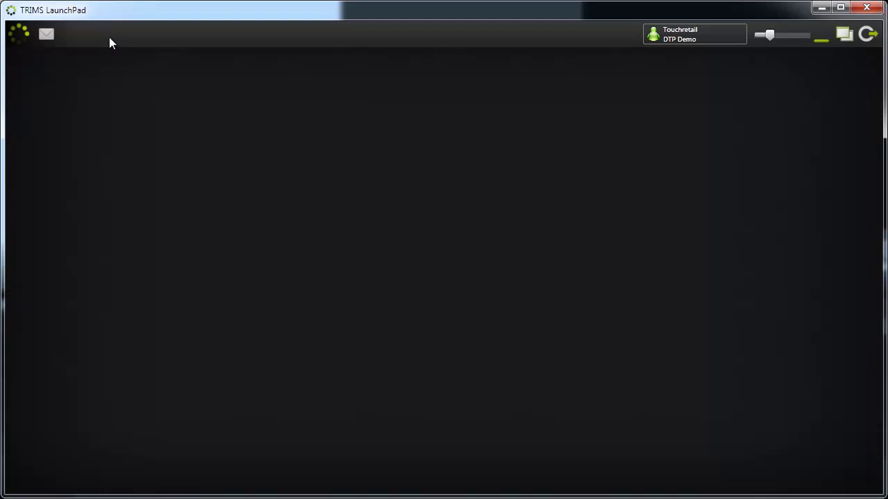
pyautogui.click(14, 36)
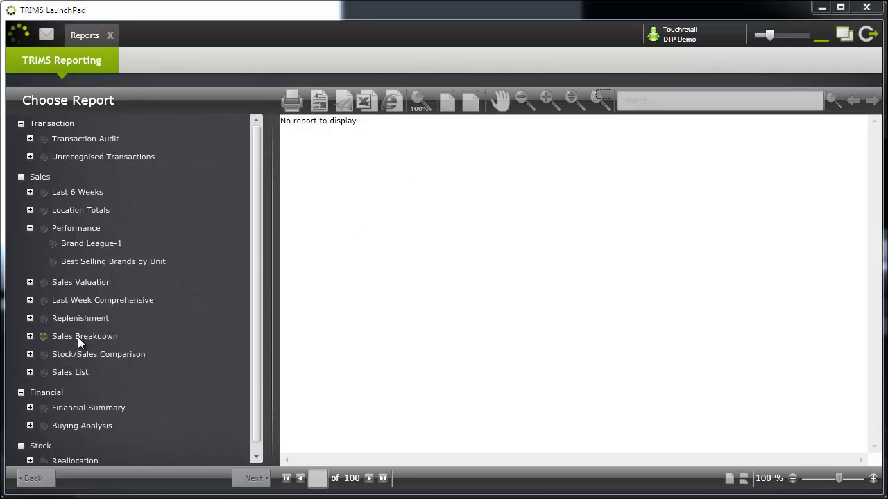
pyautogui.doubleClick(64, 372)
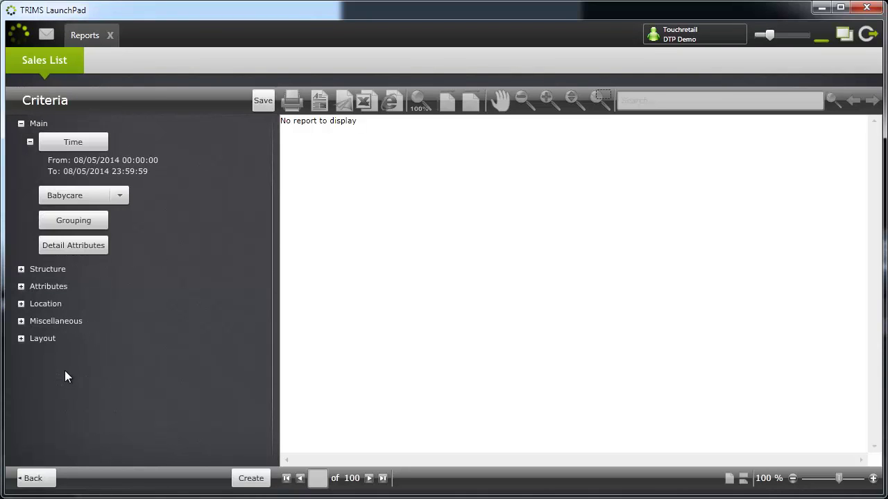
pyautogui.click(122, 201)
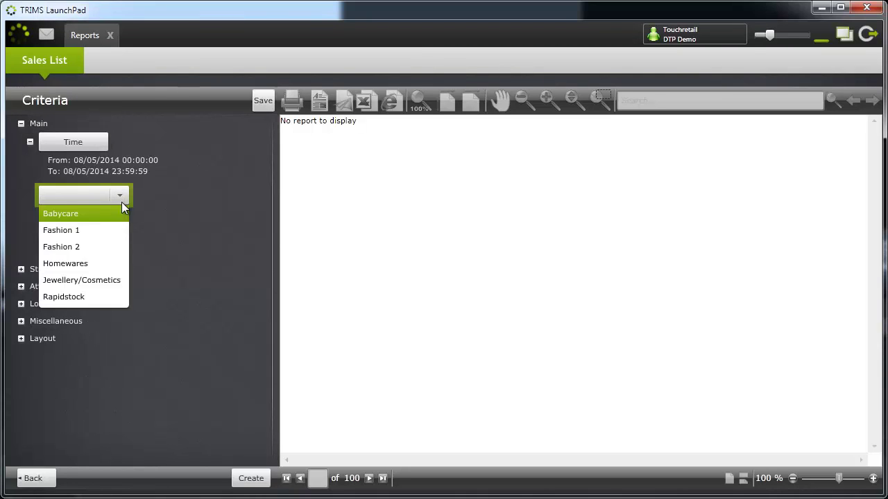
pyautogui.click(85, 249)
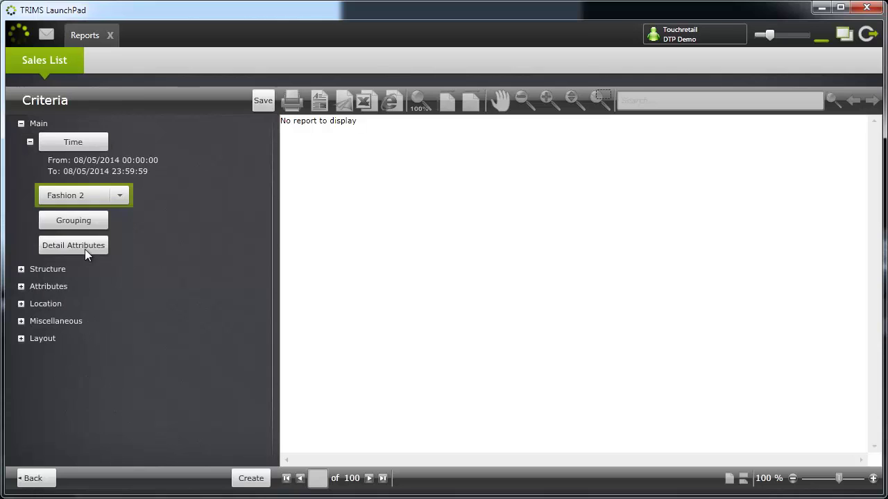
# Step: Set the Sales List report's From date to 01/01/2014 in the Time criteria
pyautogui.click(76, 145)
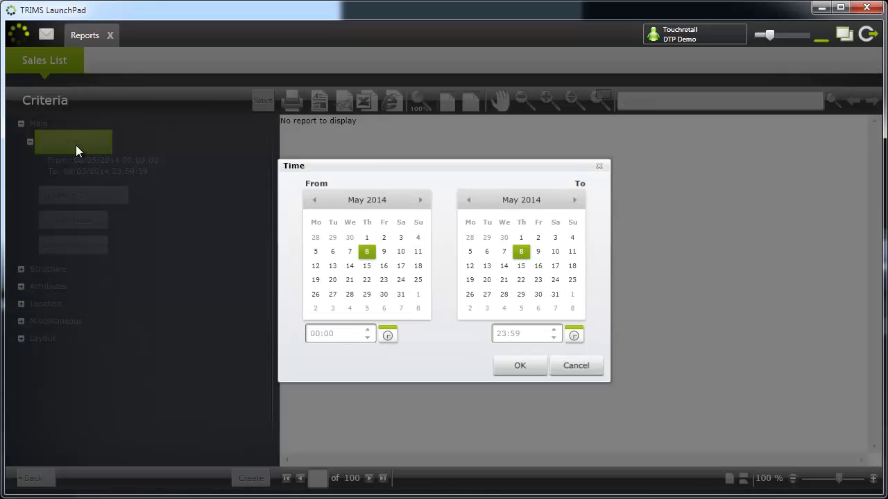
pyautogui.click(317, 205)
pyautogui.click(317, 205)
pyautogui.click(317, 205)
pyautogui.click(317, 205)
pyautogui.click(352, 239)
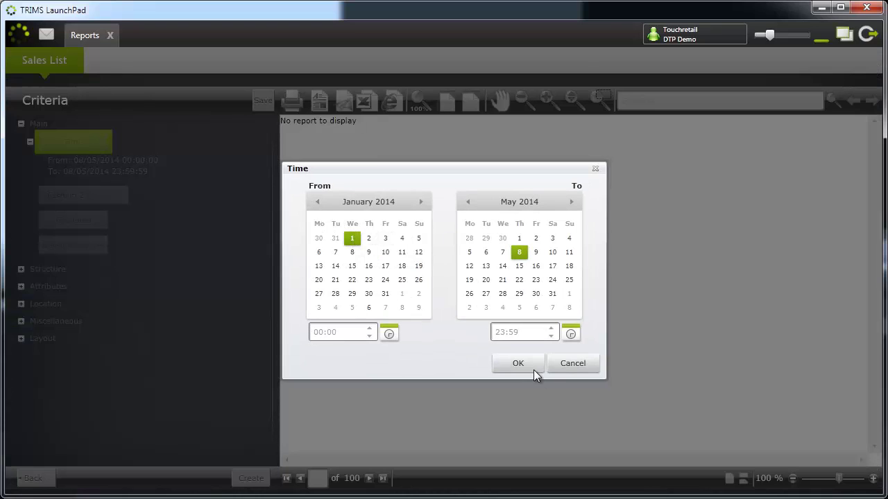
pyautogui.click(531, 369)
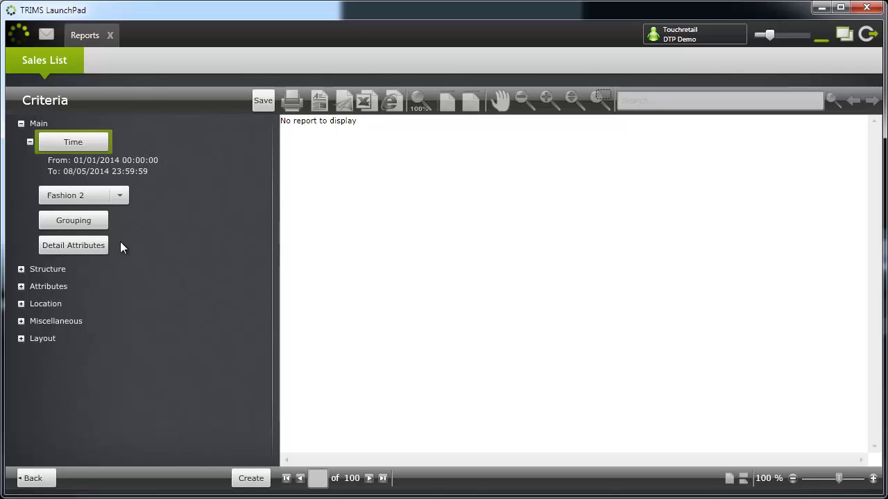
# Step: Set the detail attributes to PB-Brand, PB-Category, Description, PB-Colour and PB-Size in that order, and create the Sales List report
pyautogui.click(85, 246)
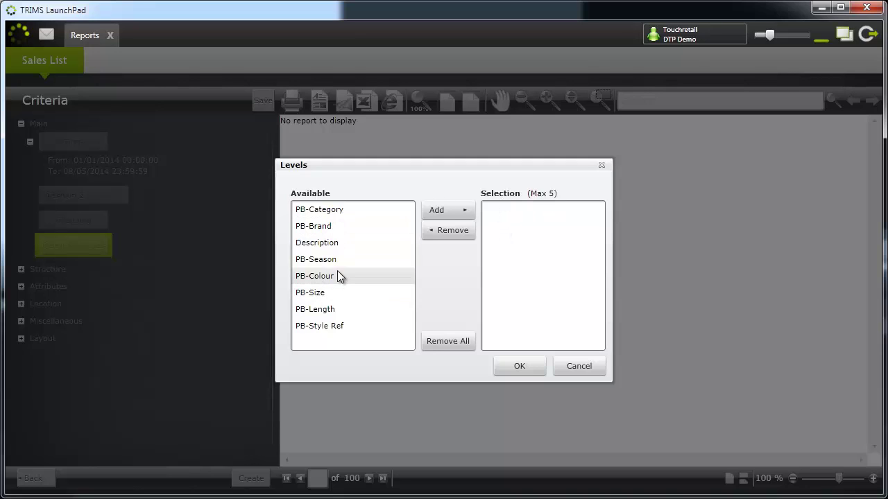
pyautogui.doubleClick(325, 228)
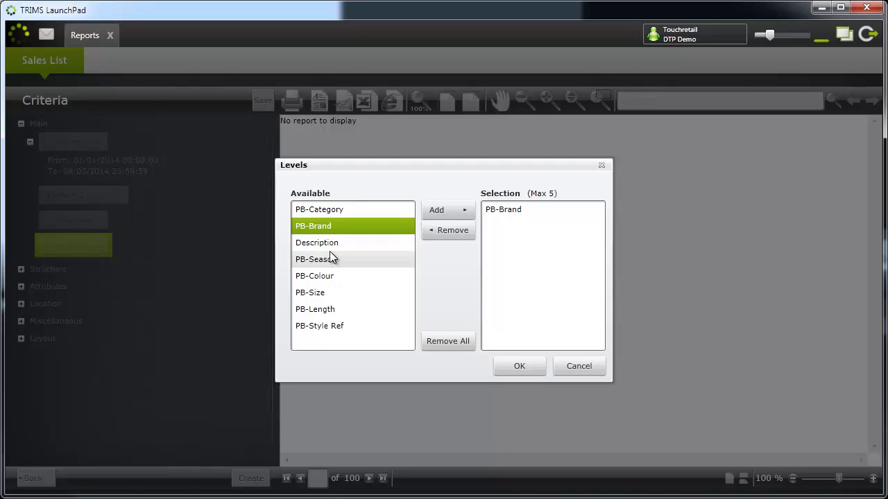
pyautogui.doubleClick(329, 212)
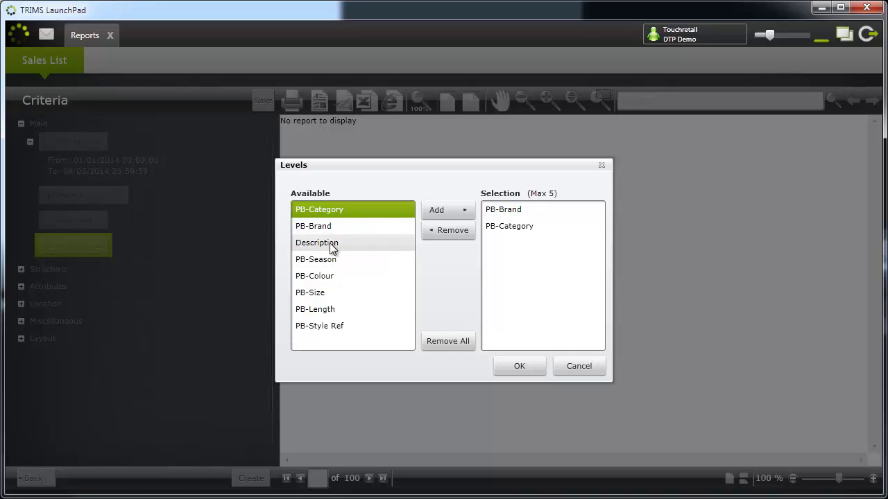
pyautogui.doubleClick(330, 243)
pyautogui.doubleClick(328, 278)
pyautogui.doubleClick(327, 293)
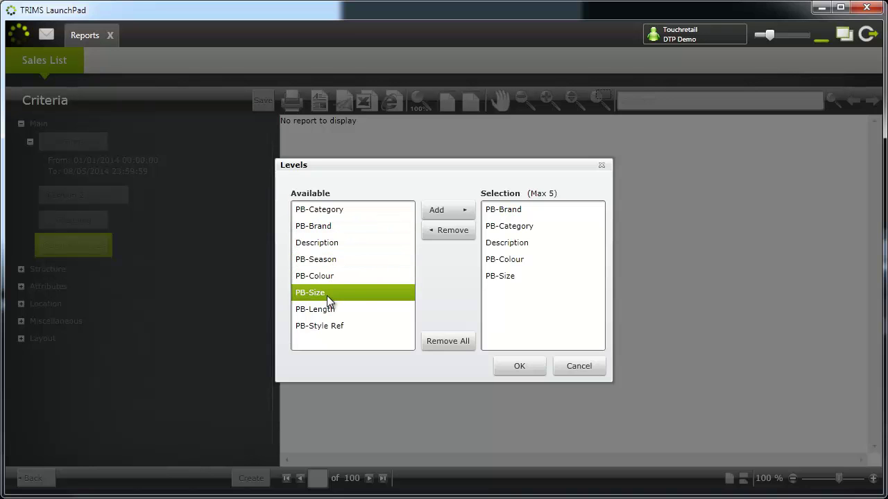
pyautogui.click(509, 367)
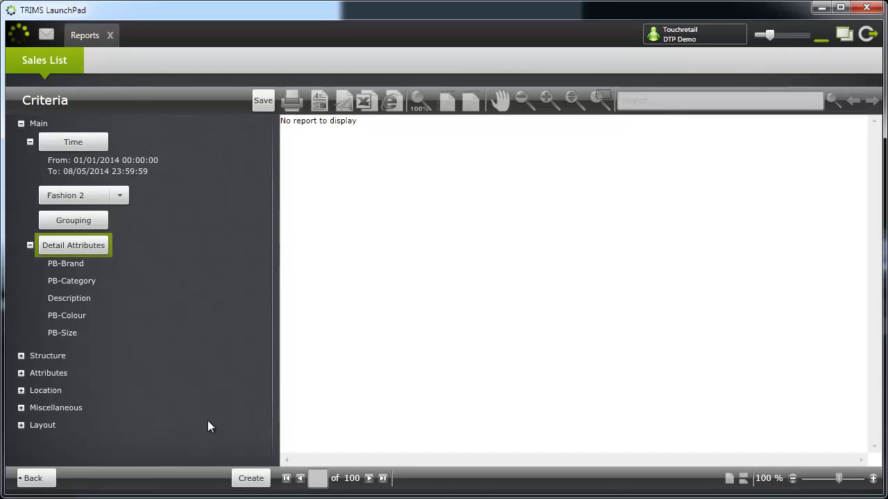
pyautogui.click(254, 485)
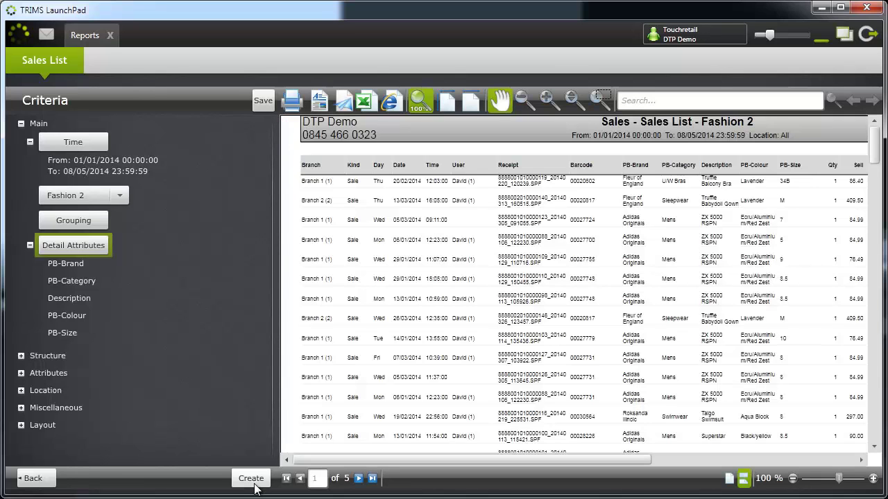
# Step: Shrink the criteria area to widen the report view, and look through the individual sales on the first two pages
pyautogui.moveTo(274, 320); pyautogui.dragTo(175, 128)
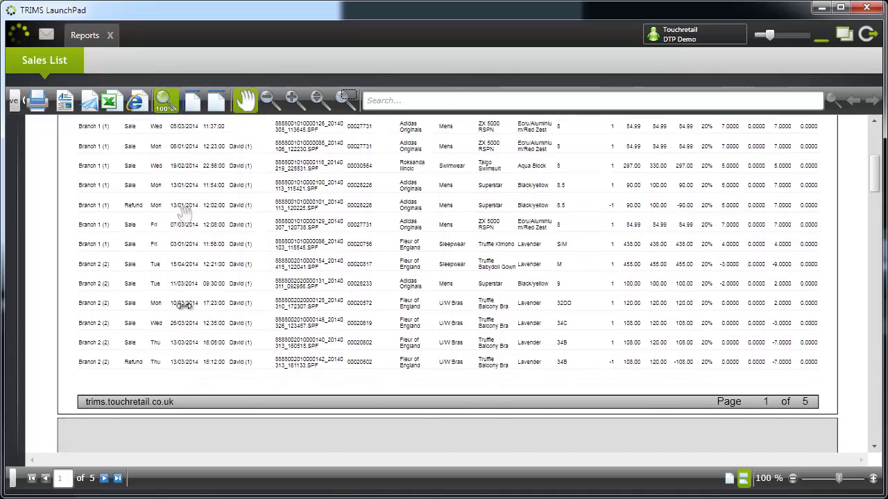
pyautogui.scroll(-4, 201, 365)
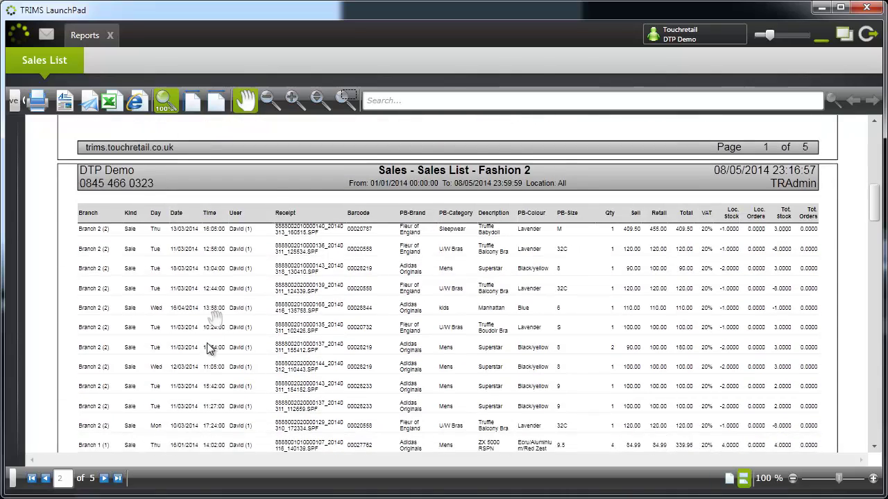
pyautogui.scroll(-4, 209, 349)
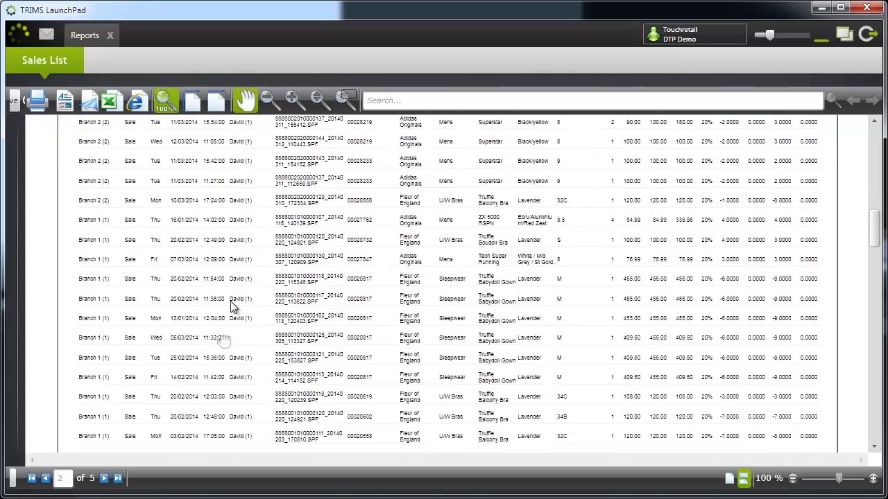
pyautogui.moveTo(233, 307); pyautogui.dragTo(215, 123)
pyautogui.moveTo(238, 271); pyautogui.dragTo(233, 411)
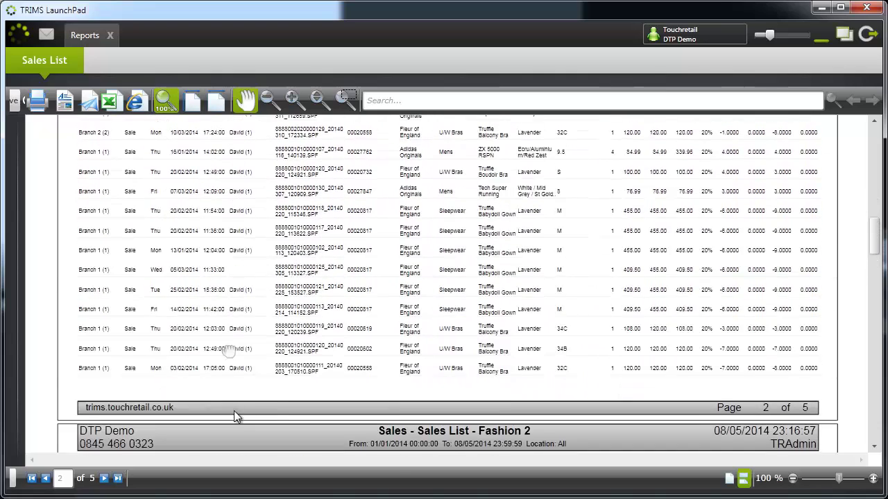
pyautogui.scroll(4, 271, 262)
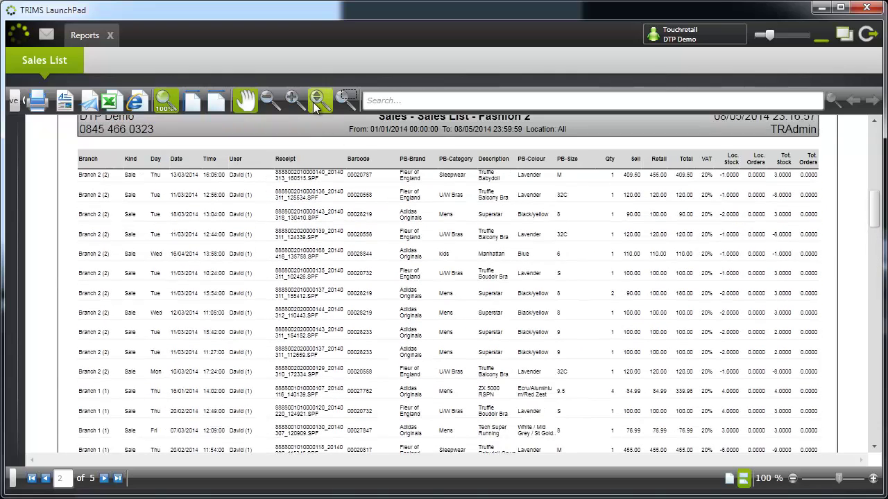
# Step: Magnify the Sales List and examine its columns from Branch, Kind and Date across to the stock and order quantities
pyautogui.click(315, 106)
pyautogui.moveTo(286, 241); pyautogui.dragTo(276, 128)
pyautogui.click(245, 102)
pyautogui.moveTo(206, 236); pyautogui.dragTo(674, 424)
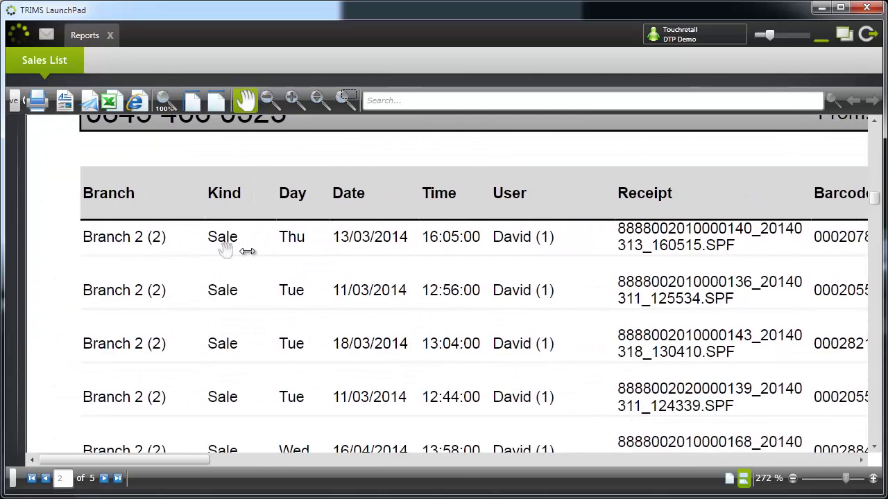
pyautogui.moveTo(243, 250); pyautogui.dragTo(150, 218)
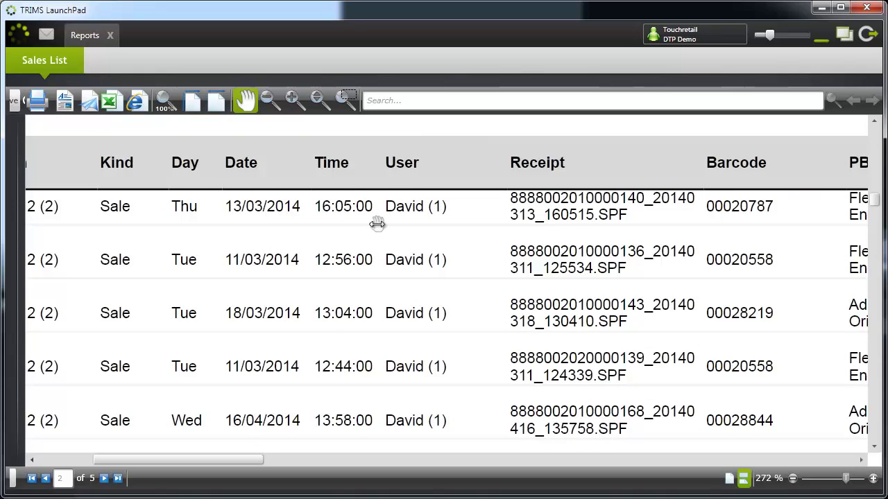
pyautogui.moveTo(377, 224); pyautogui.dragTo(122, 230)
pyautogui.moveTo(366, 230); pyautogui.dragTo(153, 253)
pyautogui.moveTo(432, 253); pyautogui.dragTo(179, 243)
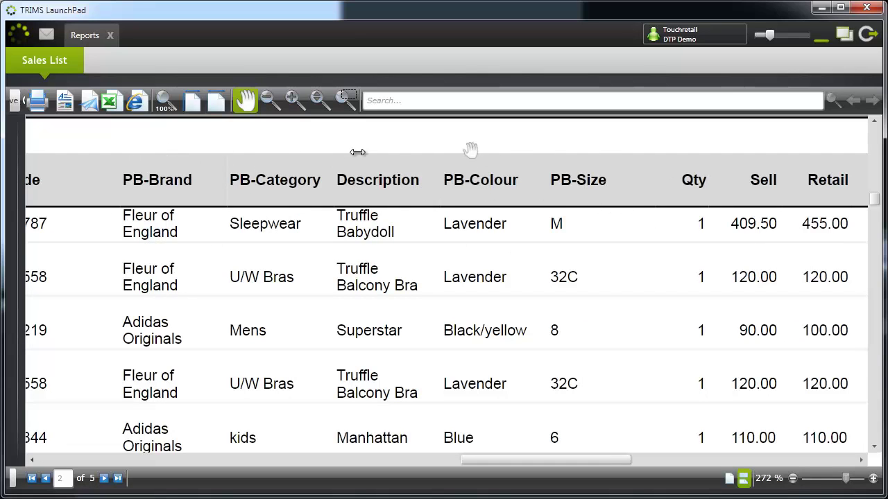
pyautogui.moveTo(519, 283); pyautogui.dragTo(298, 278)
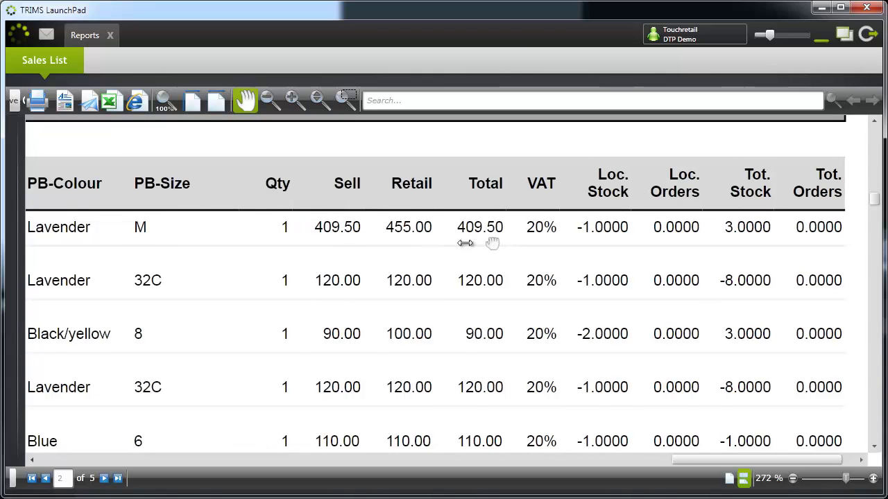
# Step: Examine the size, price, VAT and stock columns further down the second page of the magnified Sales List
pyautogui.moveTo(504, 242); pyautogui.dragTo(347, 241)
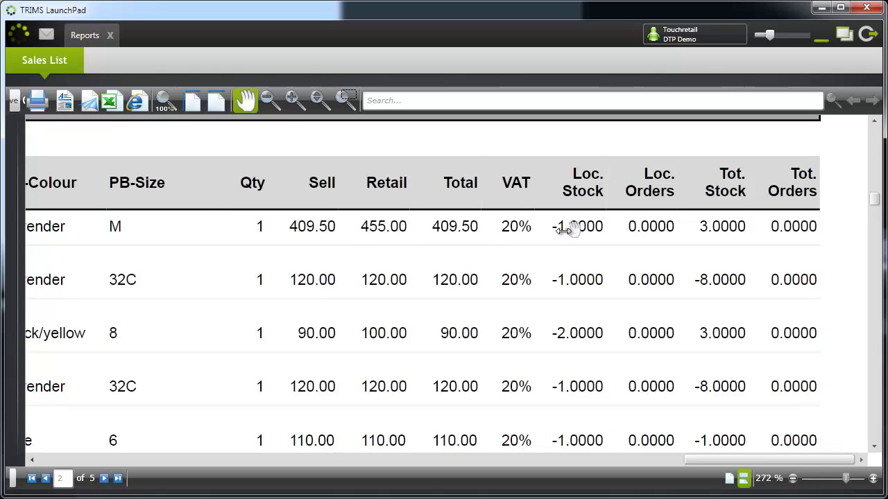
pyautogui.moveTo(660, 337); pyautogui.dragTo(699, 179)
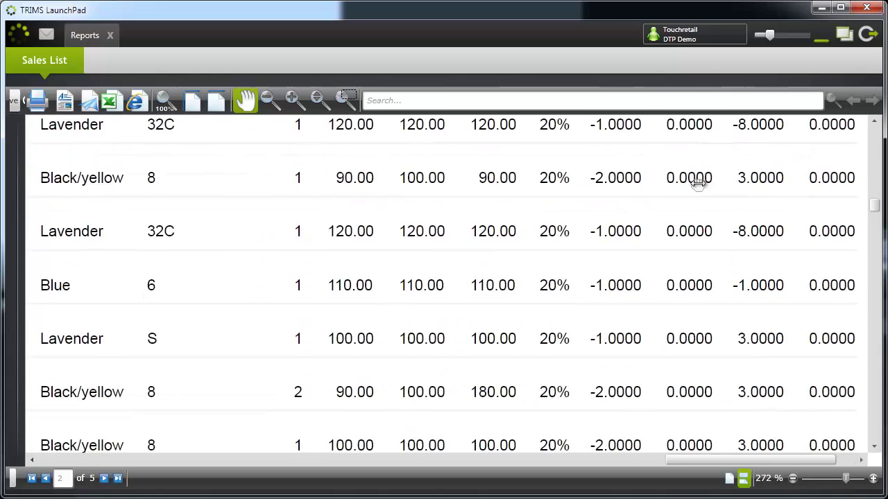
pyautogui.moveTo(456, 323); pyautogui.dragTo(539, 306)
pyautogui.scroll(-3, 504, 246)
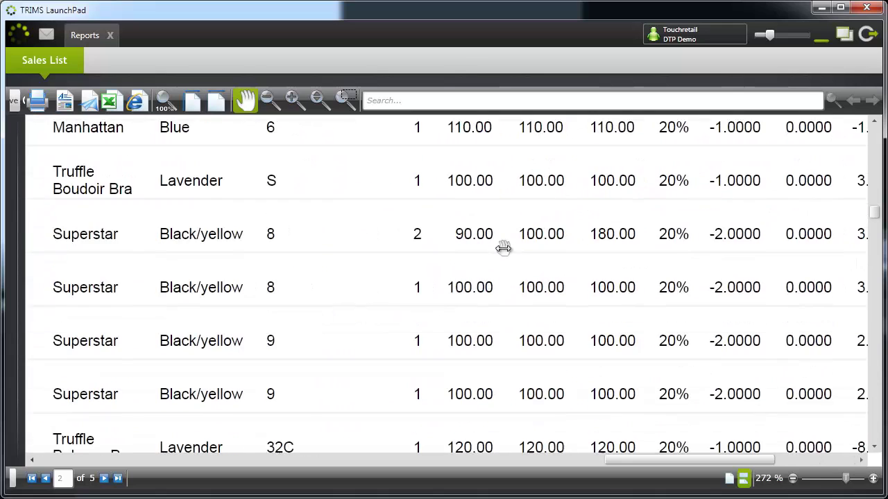
# Step: Zoom the Sales List back out to 69 % and widen the criteria area beside the report again
pyautogui.click(276, 102)
pyautogui.click(308, 205)
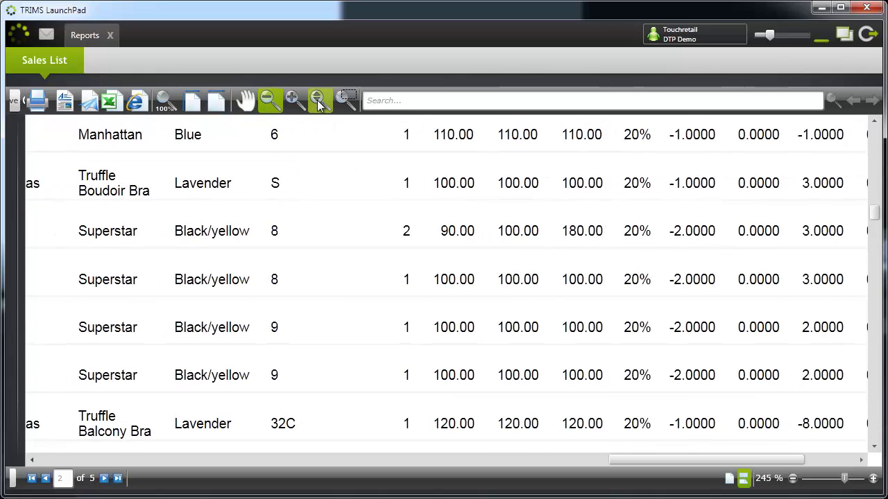
pyautogui.click(321, 103)
pyautogui.moveTo(327, 198); pyautogui.dragTo(330, 278)
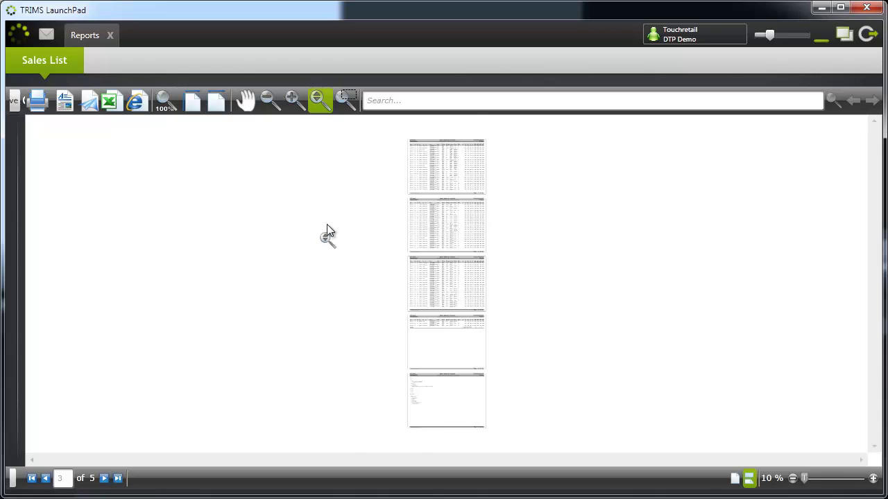
pyautogui.moveTo(326, 224); pyautogui.dragTo(328, 216)
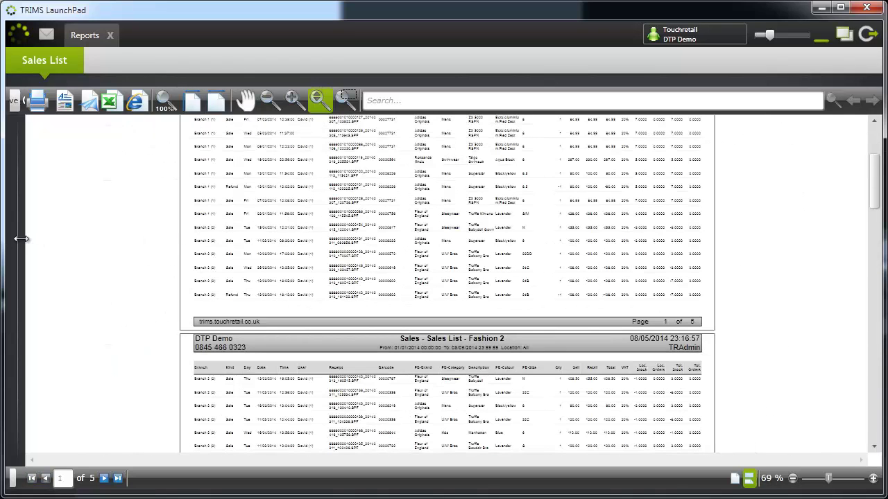
pyautogui.moveTo(20, 238); pyautogui.dragTo(212, 238)
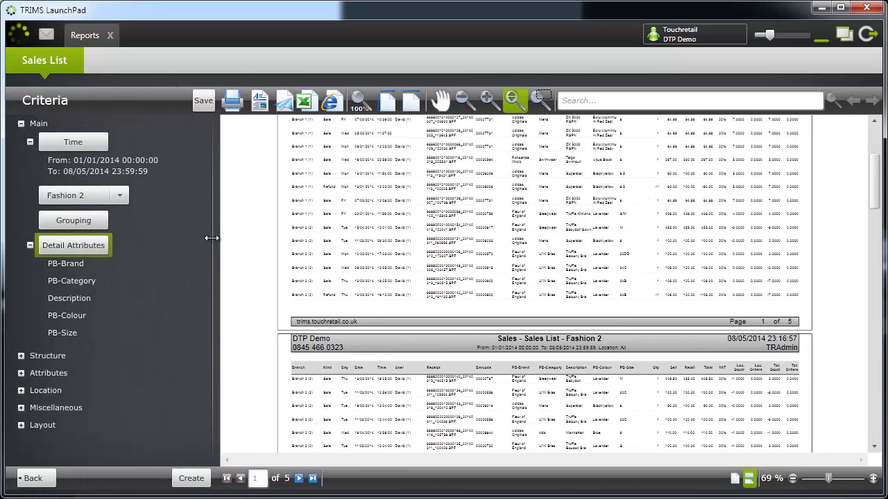
# Step: Expand the Structure criteria and choose Beige, black and Black / Tarnish / Running White as PB-Colour filter values
pyautogui.click(21, 373)
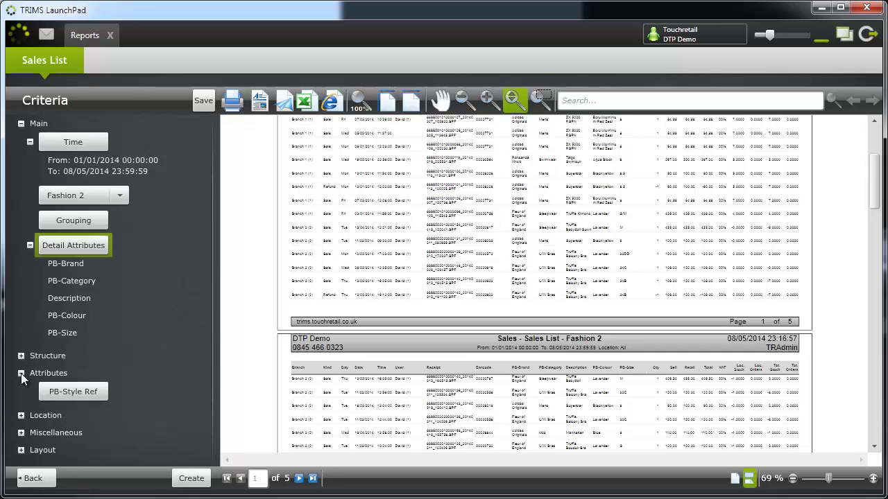
pyautogui.click(21, 373)
pyautogui.click(21, 356)
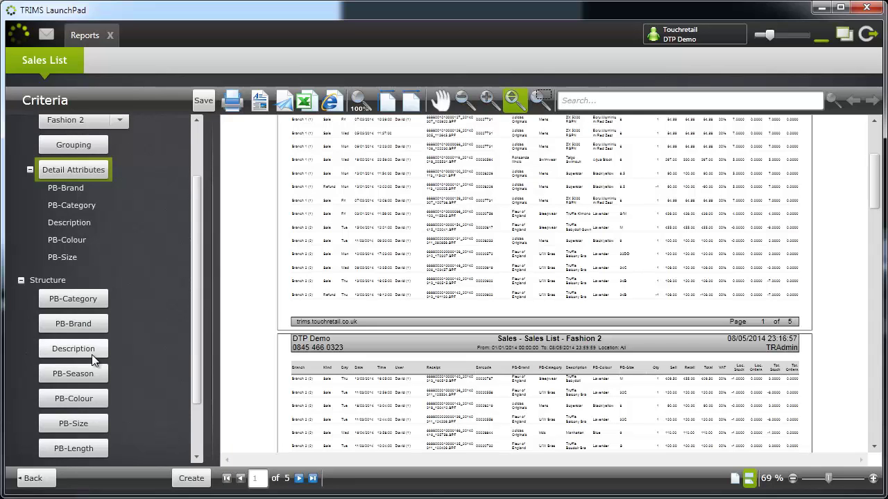
pyautogui.scroll(-1, 78, 360)
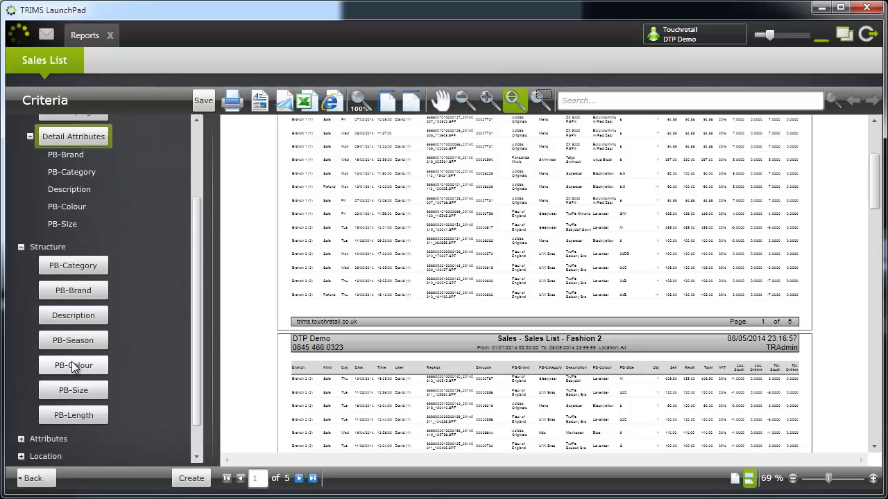
pyautogui.click(71, 365)
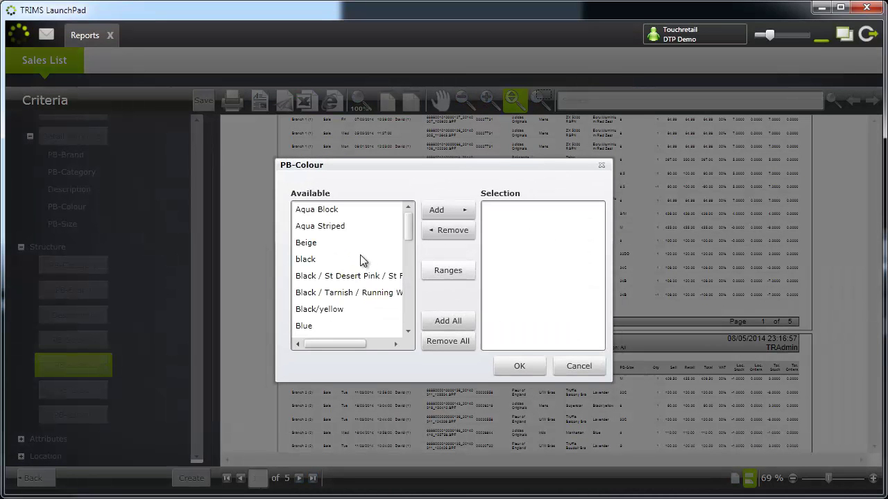
pyautogui.doubleClick(321, 243)
pyautogui.doubleClick(321, 259)
pyautogui.doubleClick(325, 293)
# Step: Include Red, Orange Beauty, Navy, Olive, White, Violet and Tan in the PB-Colour filter, and create the Sales List report
pyautogui.scroll(-5, 325, 292)
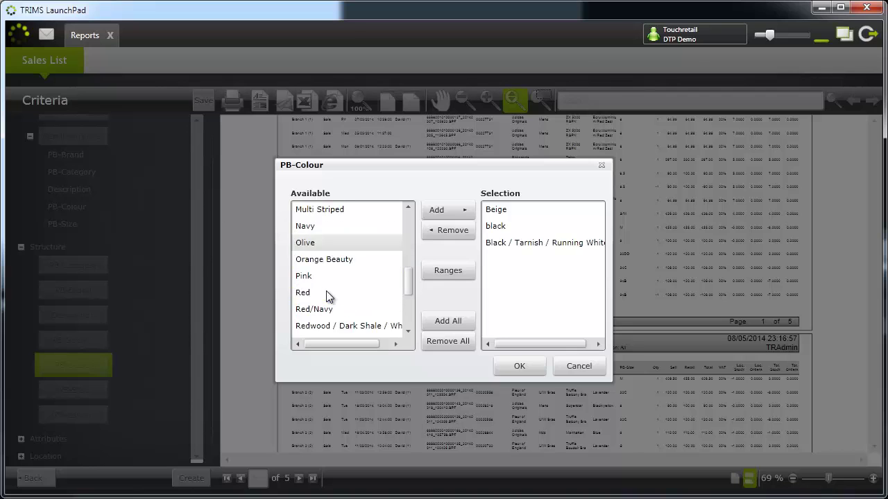
pyautogui.doubleClick(326, 294)
pyautogui.doubleClick(324, 261)
pyautogui.doubleClick(323, 228)
pyautogui.doubleClick(321, 242)
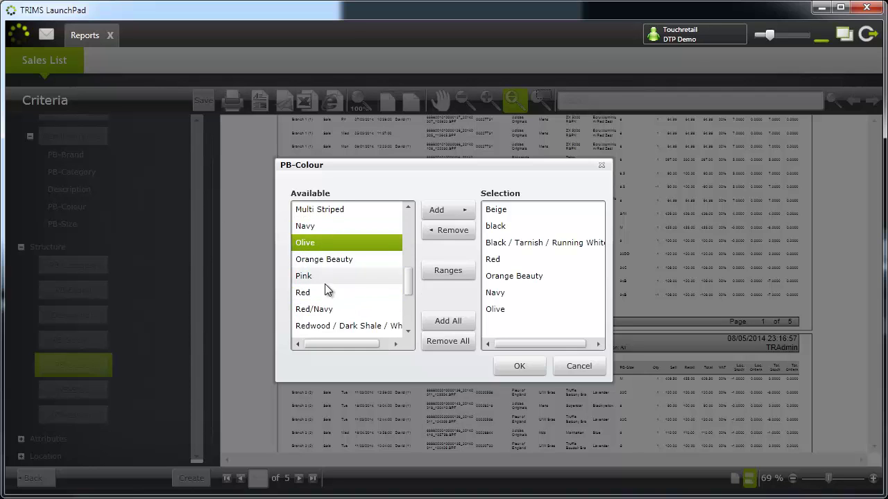
pyautogui.scroll(-2, 325, 283)
pyautogui.doubleClick(325, 292)
pyautogui.click(322, 276)
pyautogui.doubleClick(322, 261)
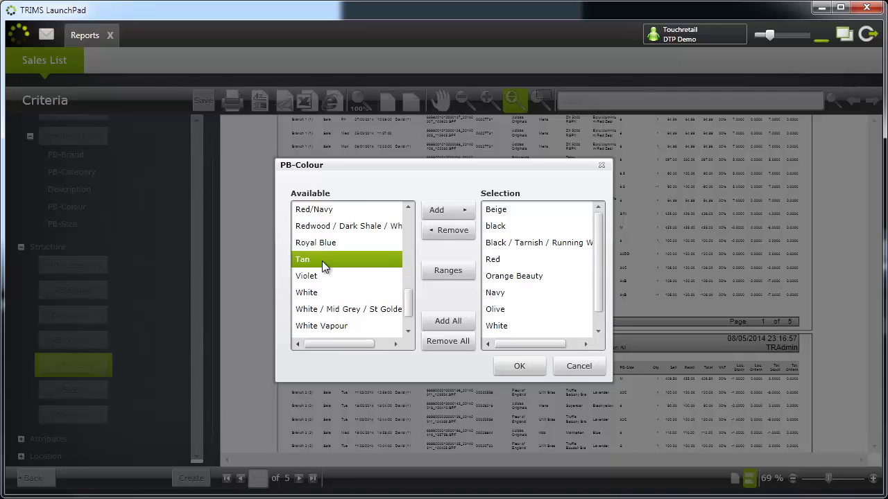
pyautogui.scroll(5, 323, 264)
pyautogui.click(514, 366)
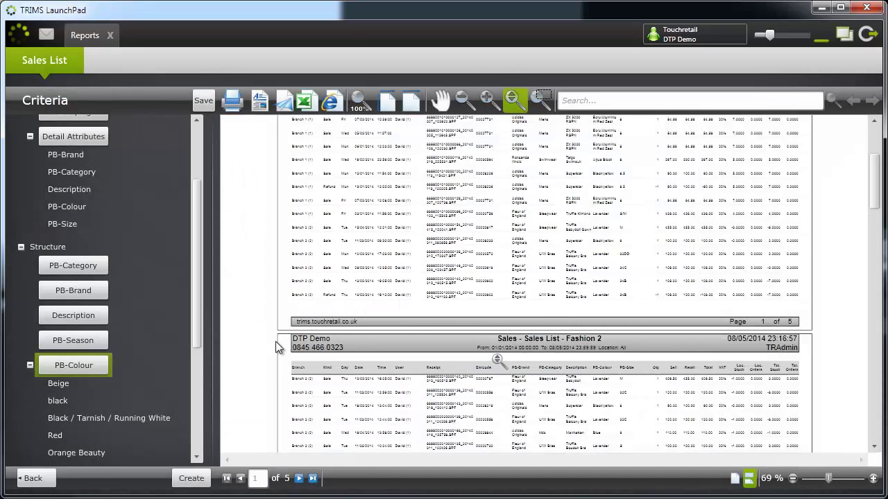
pyautogui.click(191, 478)
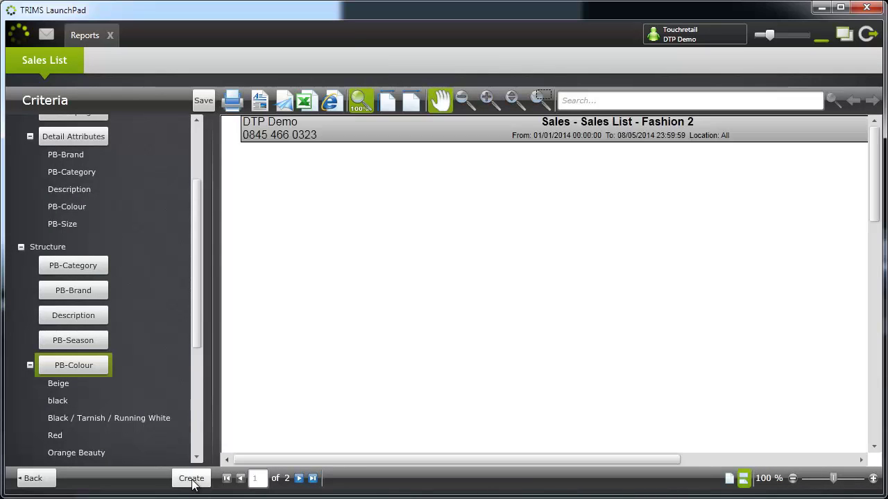
# Step: Extend the PB-Colour filter with Aqua Block, Aqua Striped and Black/yellow, and create the Sales List report again
pyautogui.click(72, 364)
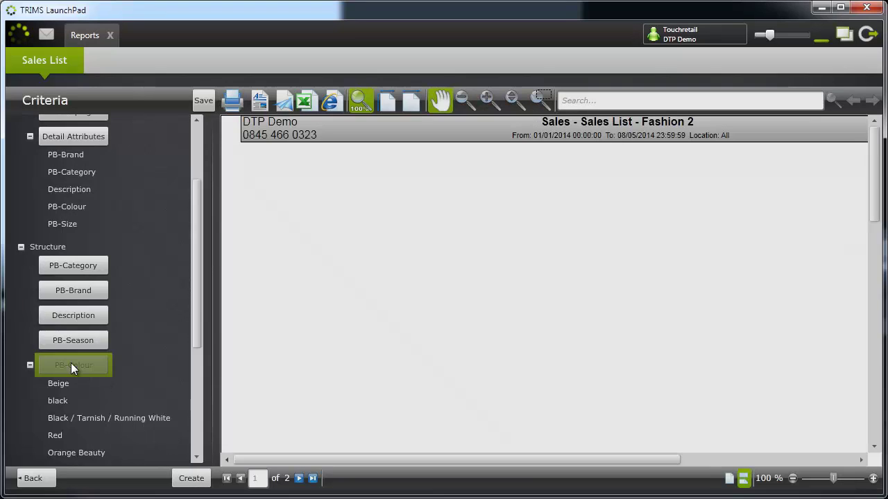
pyautogui.click(334, 214)
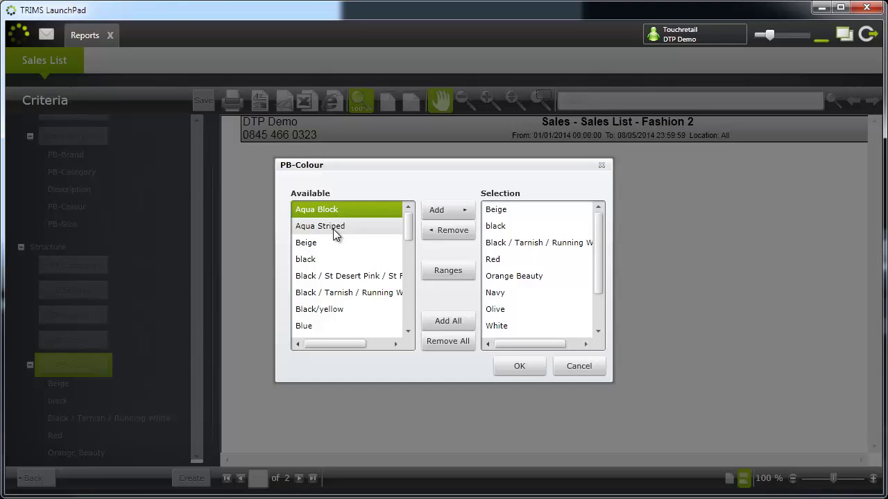
pyautogui.click(333, 229)
pyautogui.click(326, 246)
pyautogui.click(324, 277)
pyautogui.click(320, 295)
pyautogui.click(320, 309)
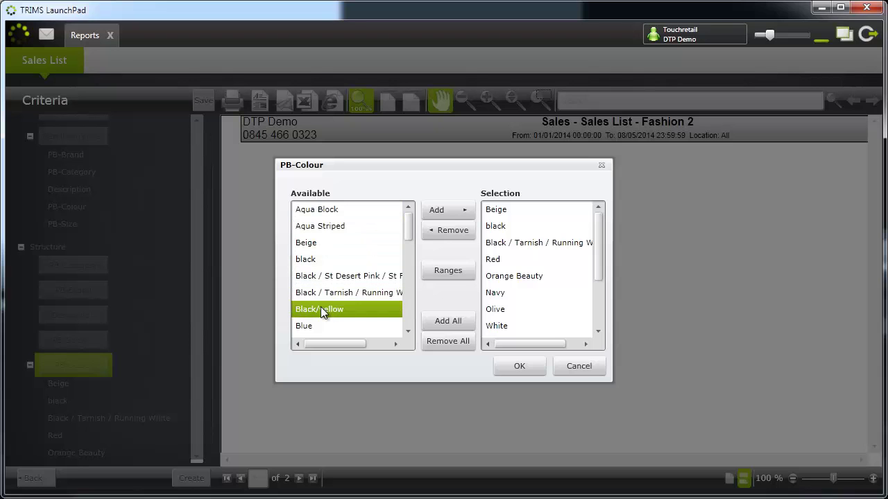
pyautogui.click(499, 366)
pyautogui.click(193, 478)
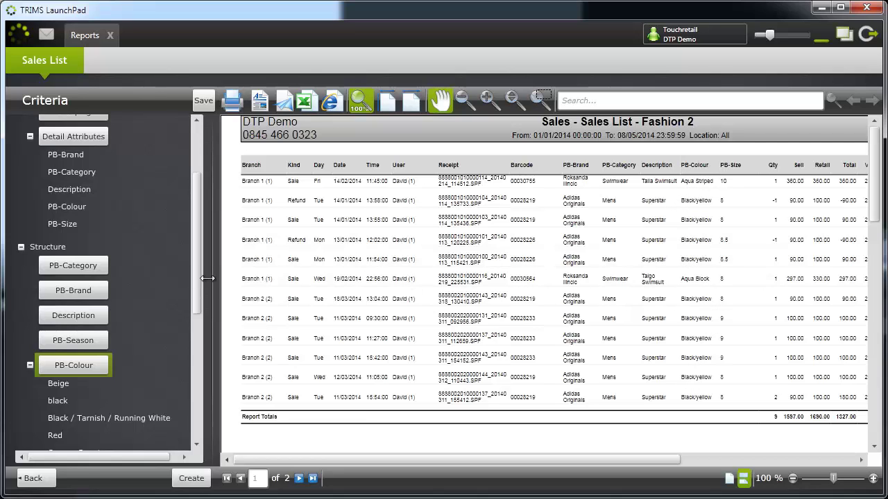
# Step: Narrow the criteria area slightly and review the Time, Grouping and Detail Attributes criteria beside the filtered Sales List
pyautogui.moveTo(208, 278); pyautogui.dragTo(206, 278)
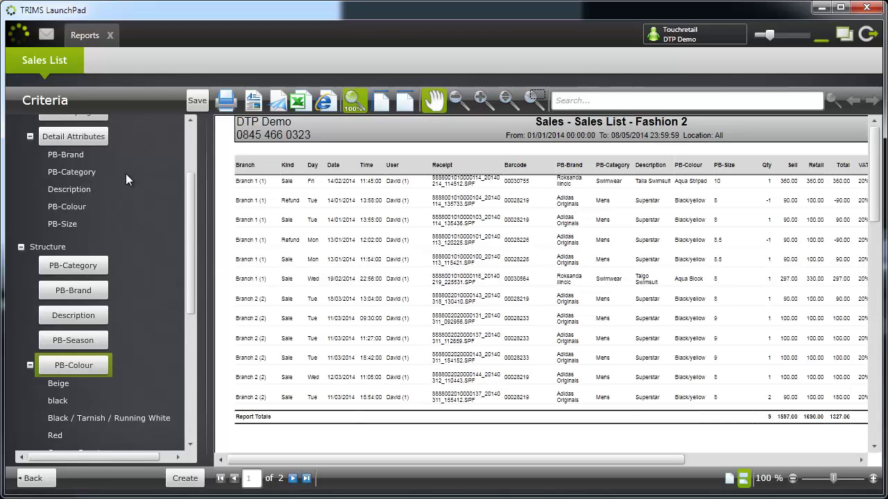
pyautogui.moveTo(190, 255); pyautogui.dragTo(188, 195)
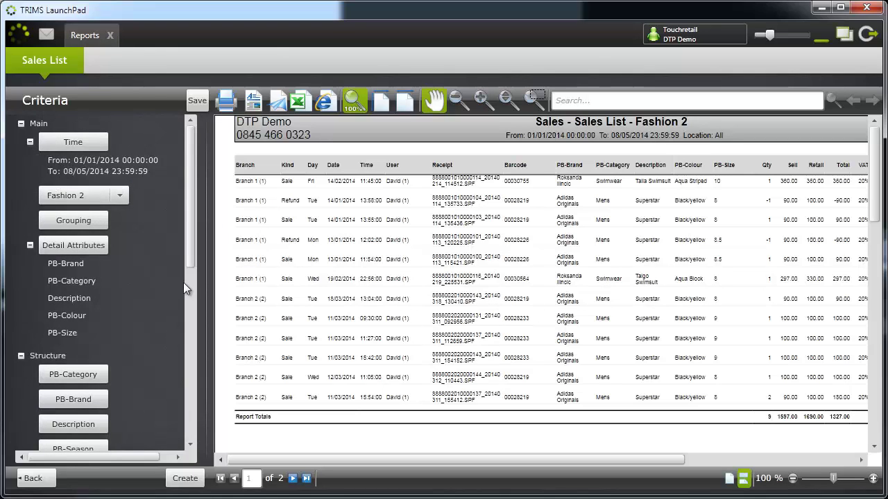
pyautogui.moveTo(189, 260); pyautogui.dragTo(190, 209)
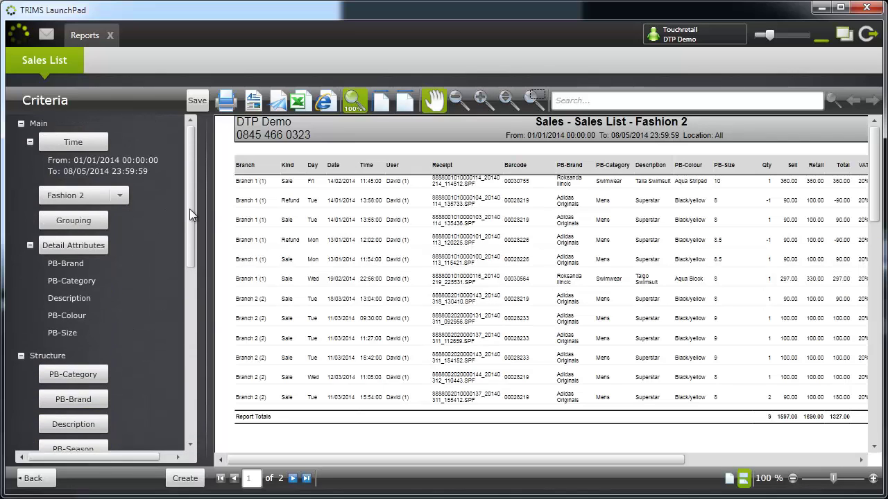